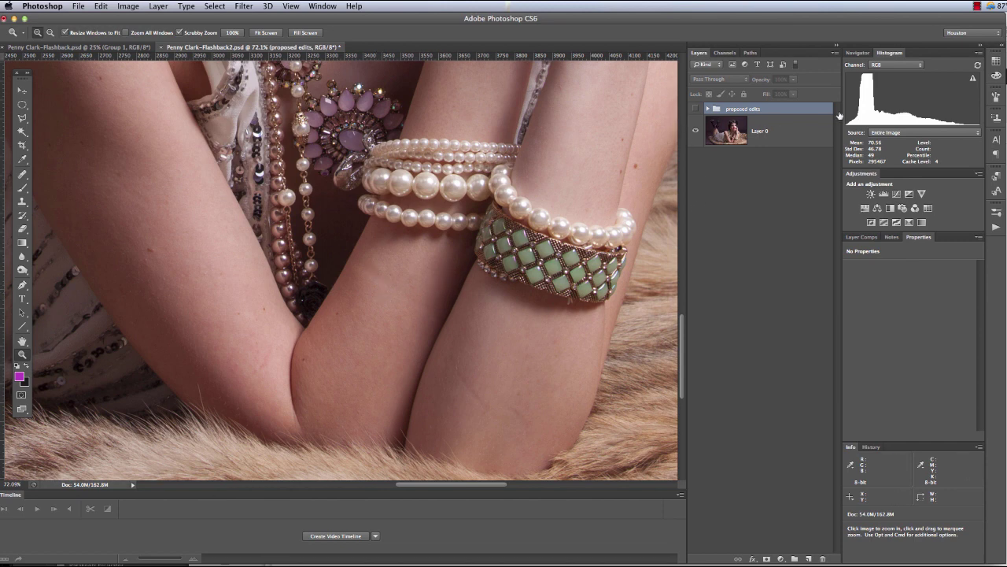
- Create a new layer named "retouch" directly above Layer 0
click(799, 145)
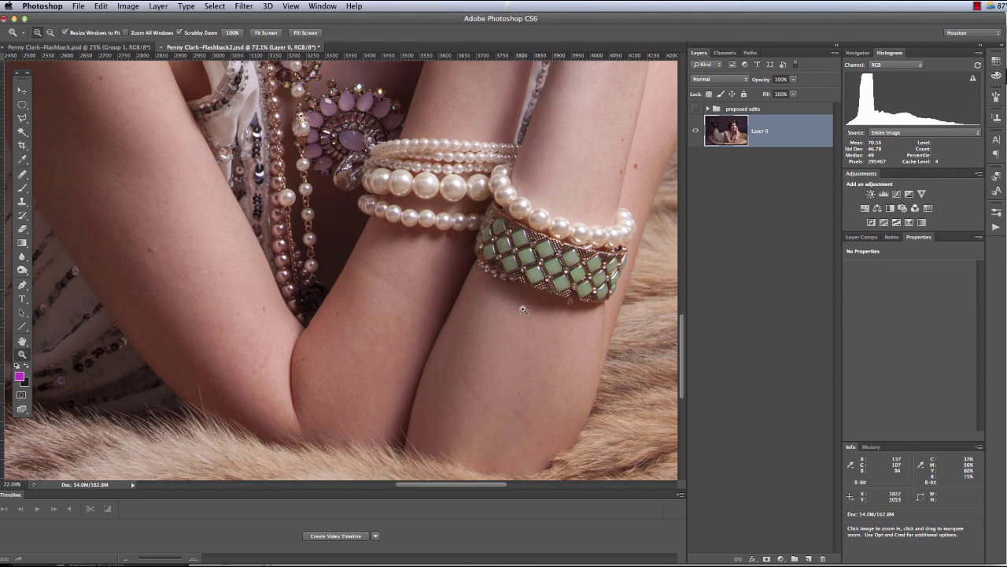
key(shift+super+n)
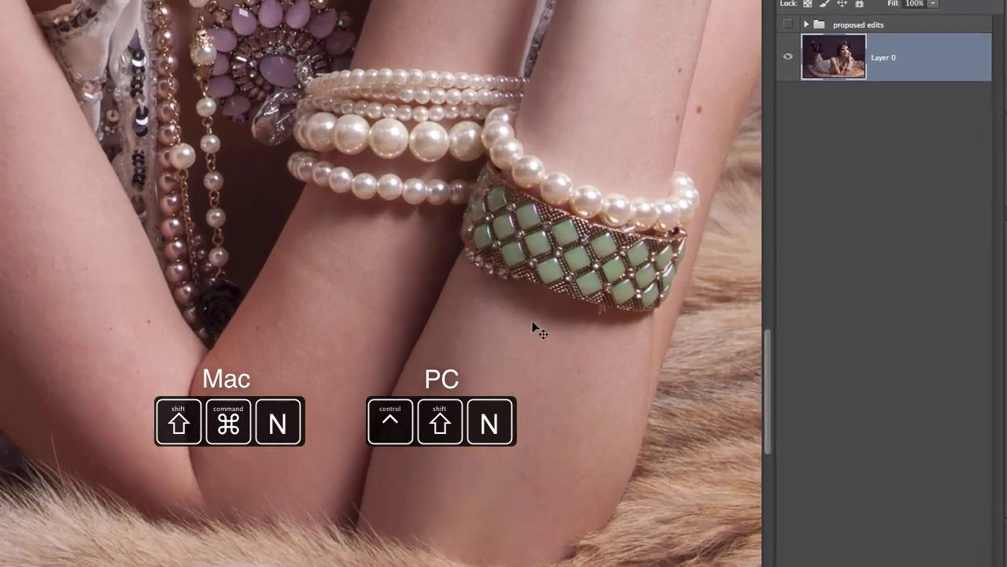
key(shift+super+n)
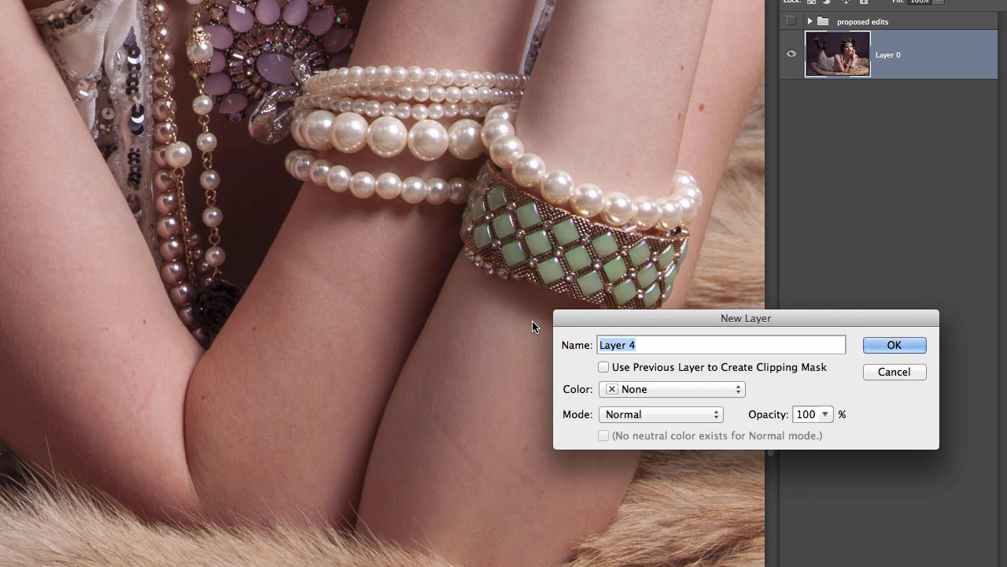
text(retouch)
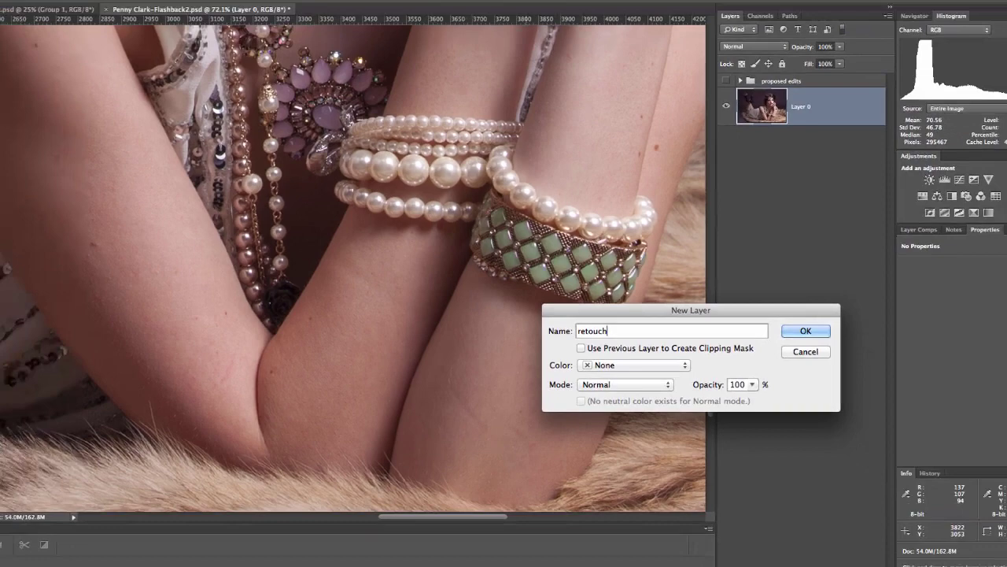
key(Return)
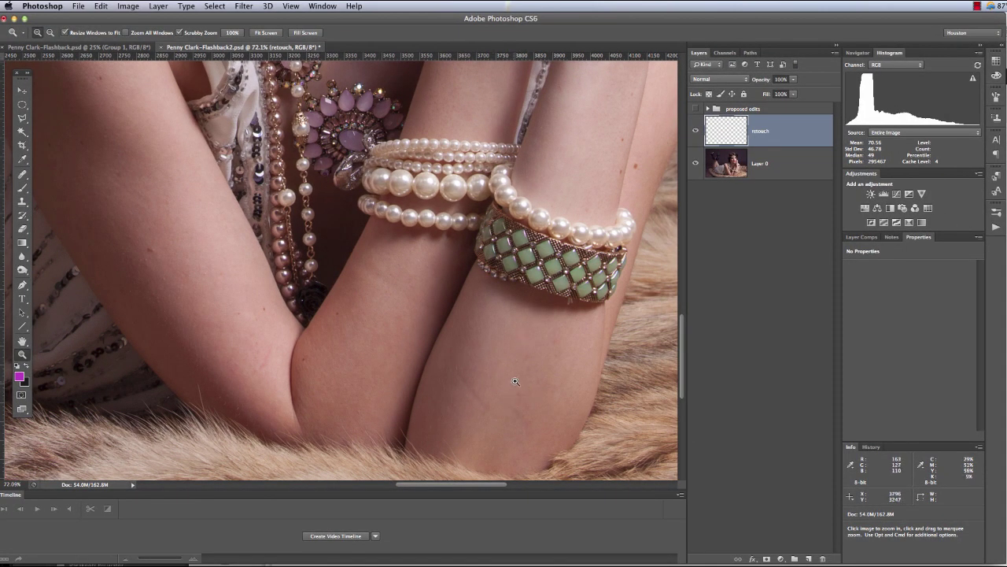
- Choose the Healing Brush and heal the blemishes along the middle of the forearm below the green bracelet
key(j)
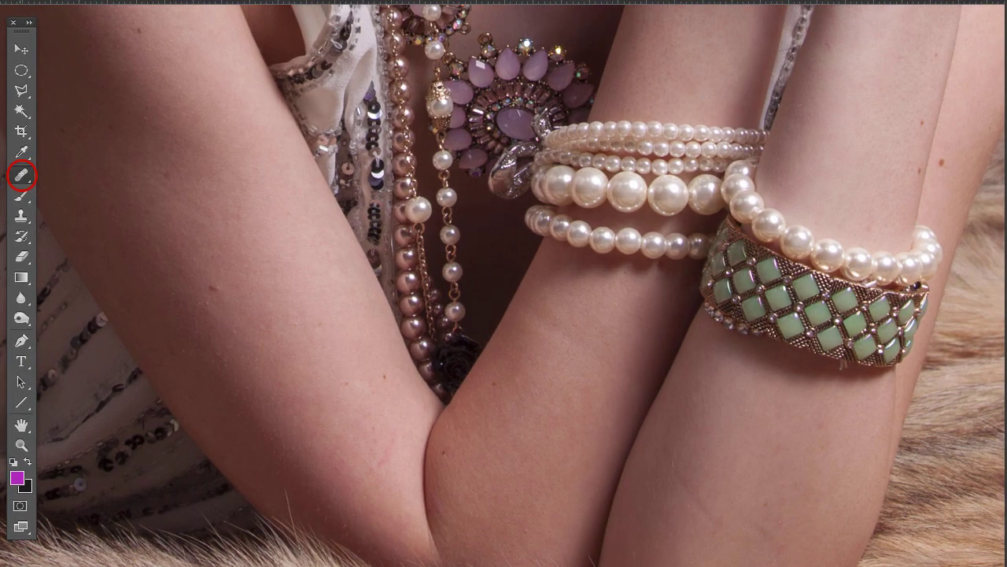
right_click(24, 175)
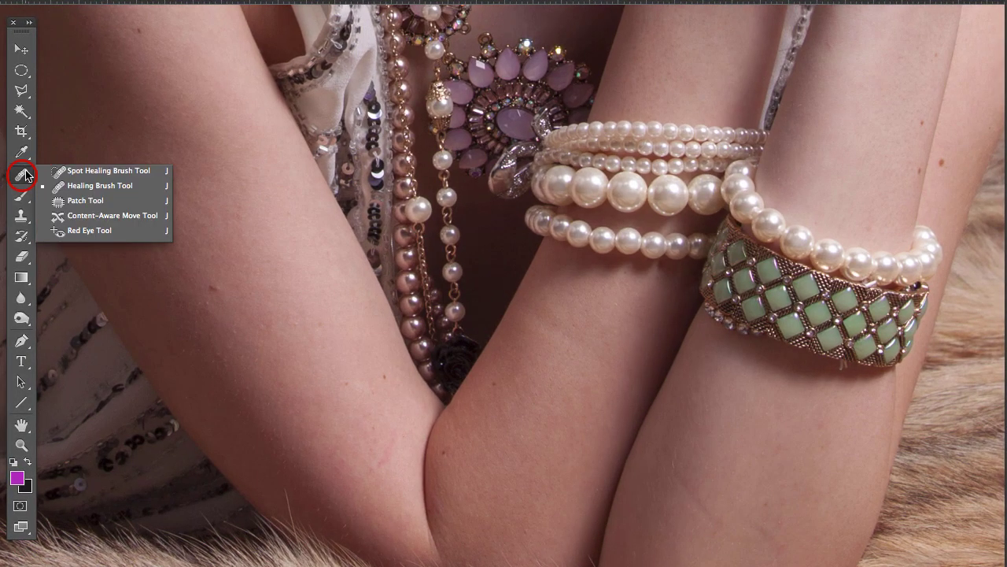
click(88, 192)
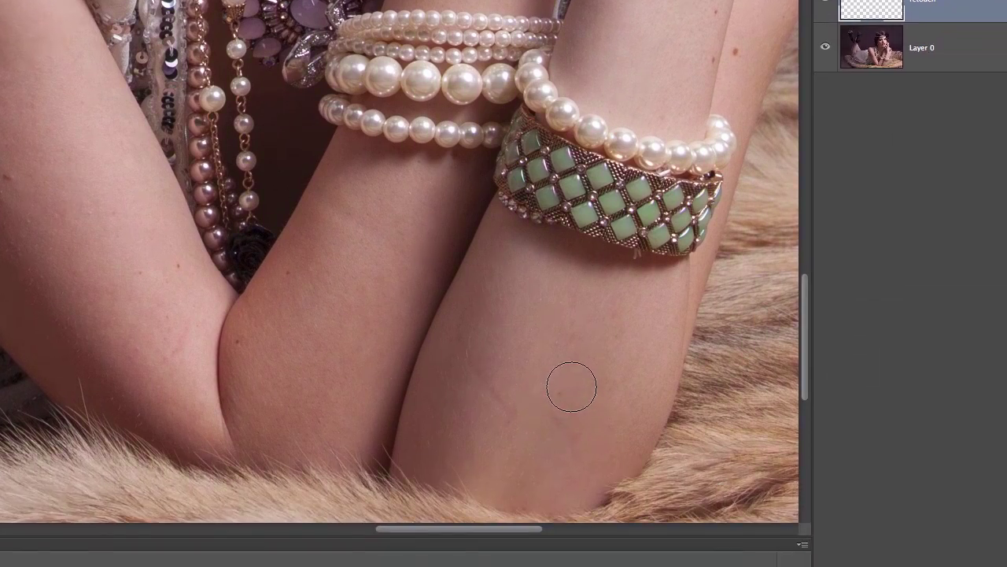
mouse_move(579, 384)
mouse_down()
mouse_move(542, 373)
mouse_move(539, 326)
mouse_move(540, 517)
mouse_move(555, 221)
mouse_up()
mouse_move(566, 426)
mouse_down()
mouse_move(528, 390)
mouse_move(564, 434)
mouse_move(571, 419)
mouse_move(552, 399)
mouse_up()
alt+click(544, 416)
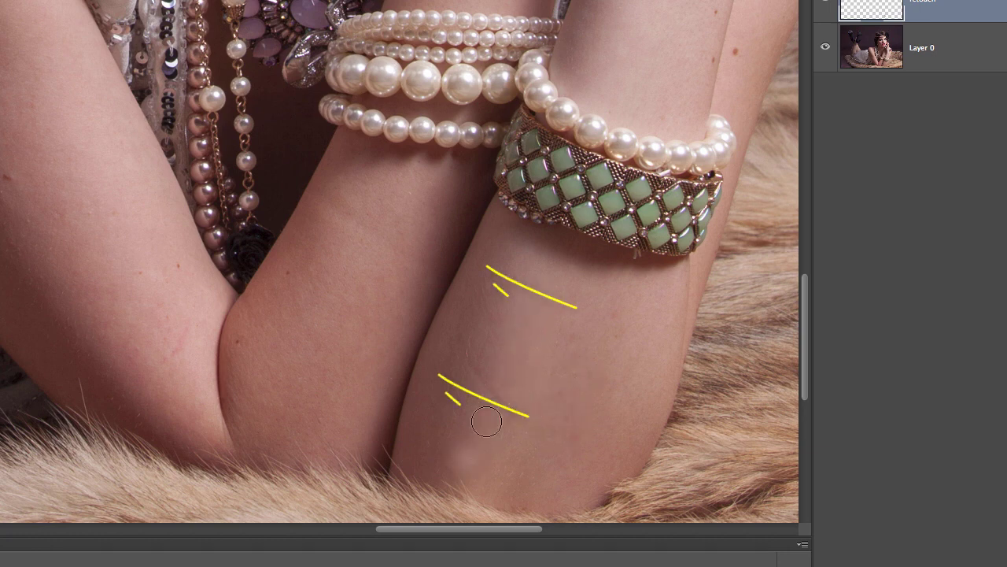
- Heal the remaining creases and vein marks toward the inner edge of the same forearm, sampling nearby clean skin
mouse_move(482, 338)
mouse_down()
mouse_move(450, 326)
mouse_move(469, 332)
mouse_up()
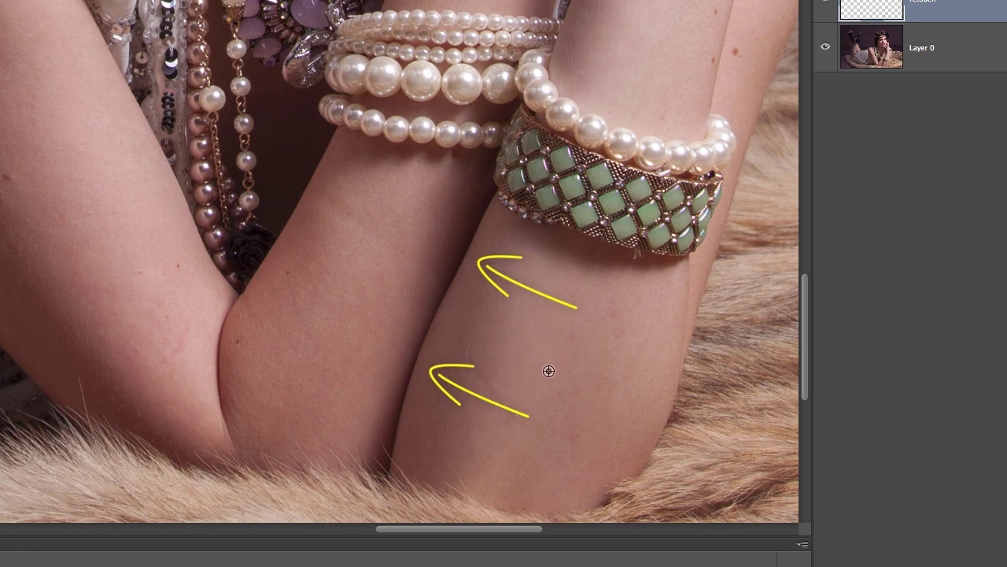
alt+click(621, 362)
drag(513, 412, 475, 359)
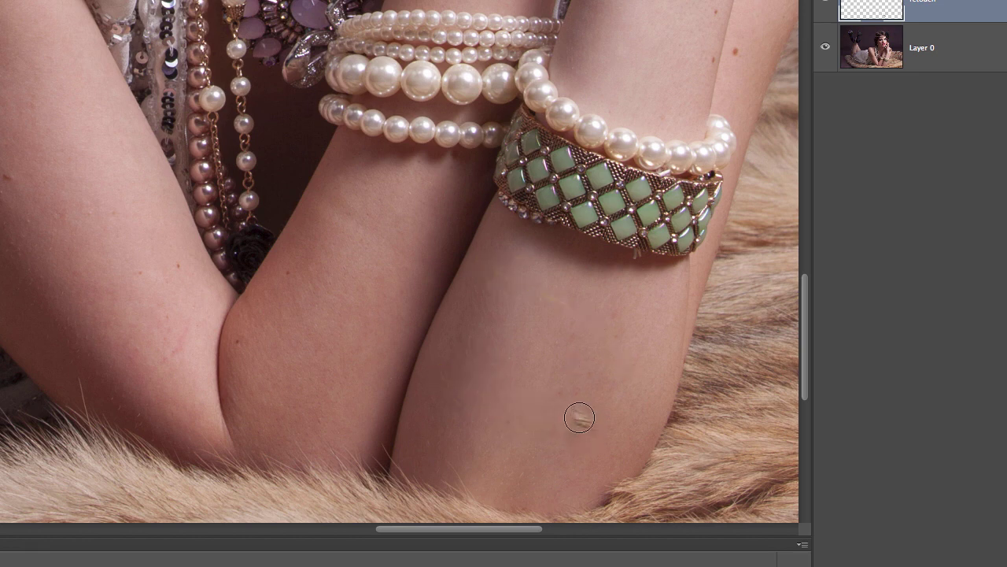
drag(578, 417, 574, 420)
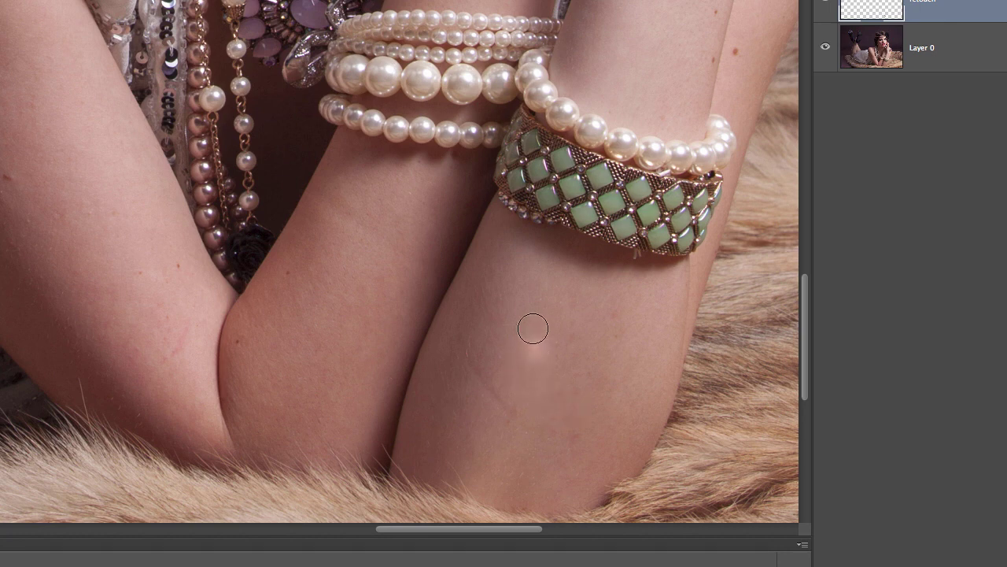
mouse_move(534, 321)
mouse_down()
mouse_move(510, 405)
mouse_move(533, 273)
mouse_move(465, 493)
mouse_move(525, 335)
mouse_move(512, 343)
mouse_move(457, 331)
mouse_move(513, 362)
mouse_up()
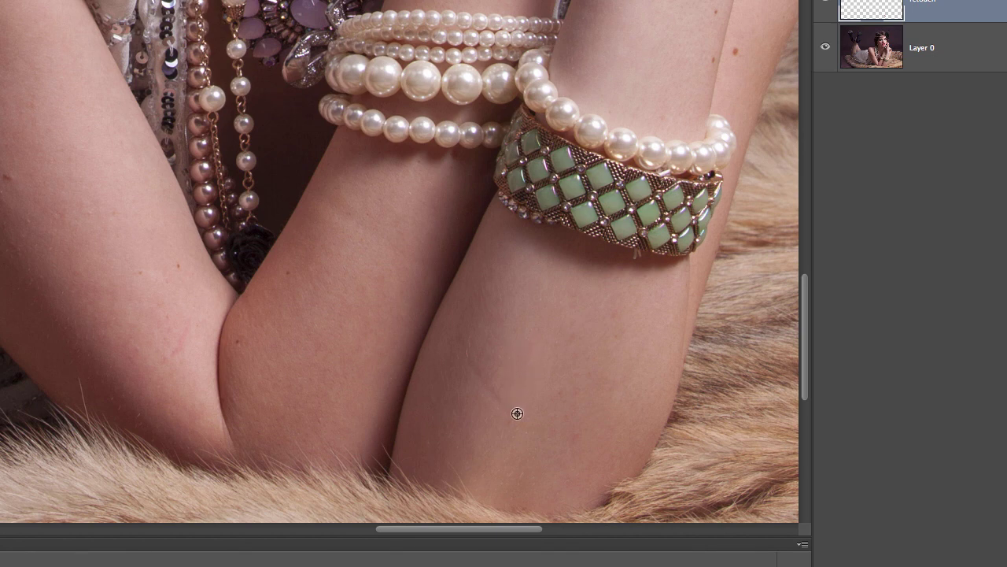
drag(517, 413, 461, 347)
mouse_move(487, 393)
mouse_down()
mouse_move(506, 400)
mouse_move(473, 351)
mouse_up()
- Heal the skin marks on the other forearm, just below the pearl bracelets
mouse_move(330, 281)
mouse_down()
mouse_move(385, 433)
mouse_move(523, 318)
mouse_up()
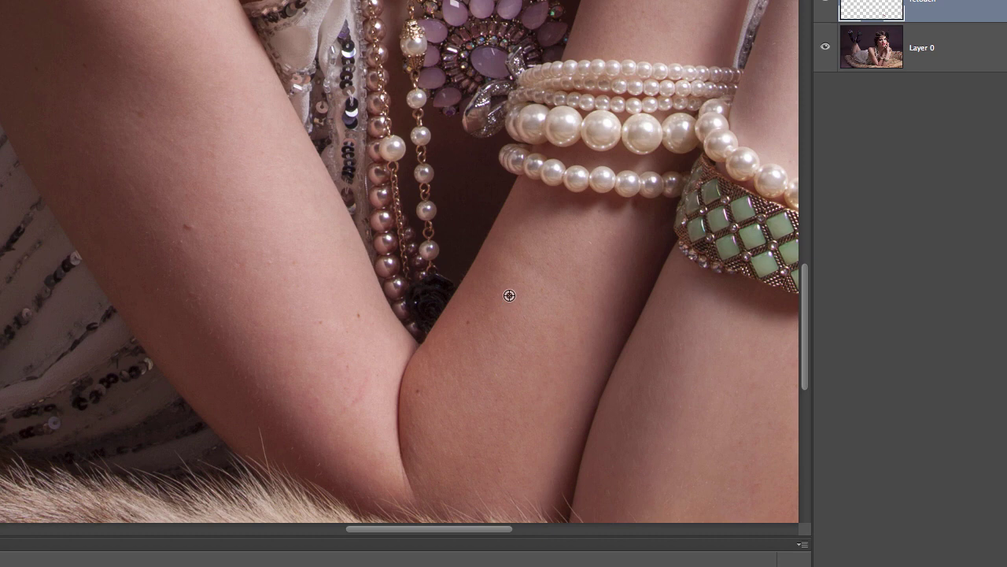
mouse_move(517, 266)
mouse_down()
mouse_move(508, 248)
mouse_move(533, 275)
mouse_move(522, 259)
mouse_move(578, 286)
mouse_move(508, 268)
mouse_up()
alt+click(546, 314)
drag(540, 275, 296, 401)
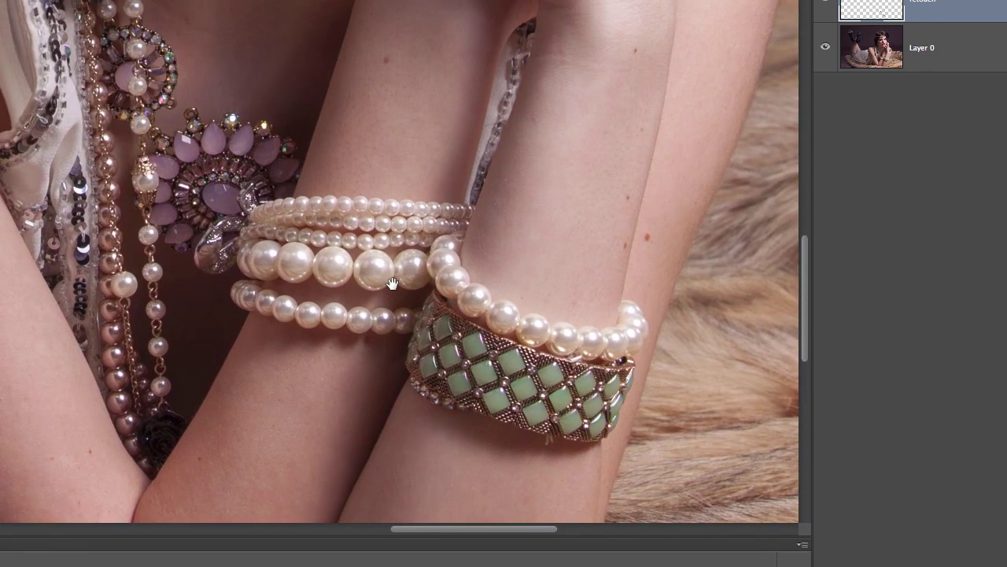
drag(405, 186, 505, 89)
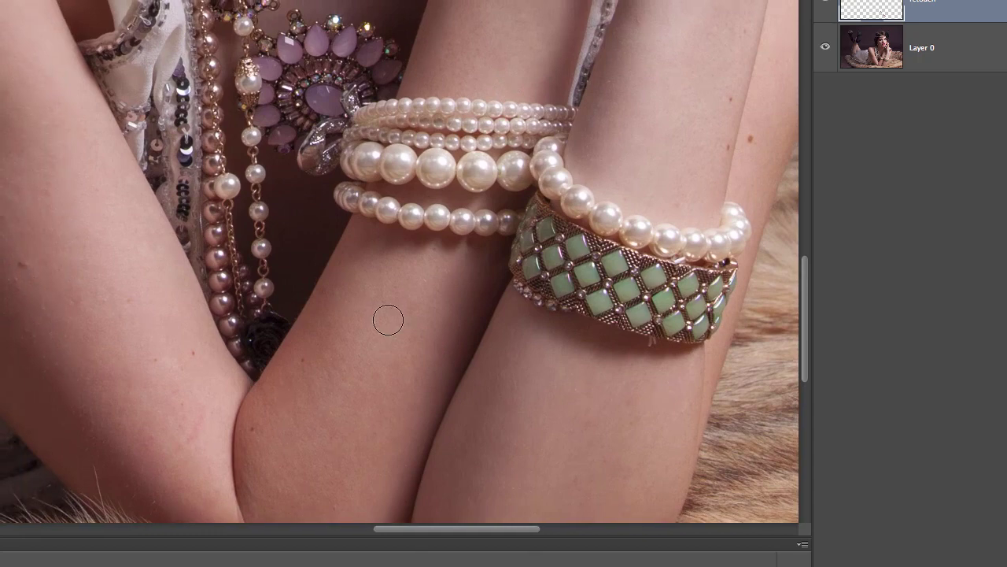
drag(389, 319, 354, 322)
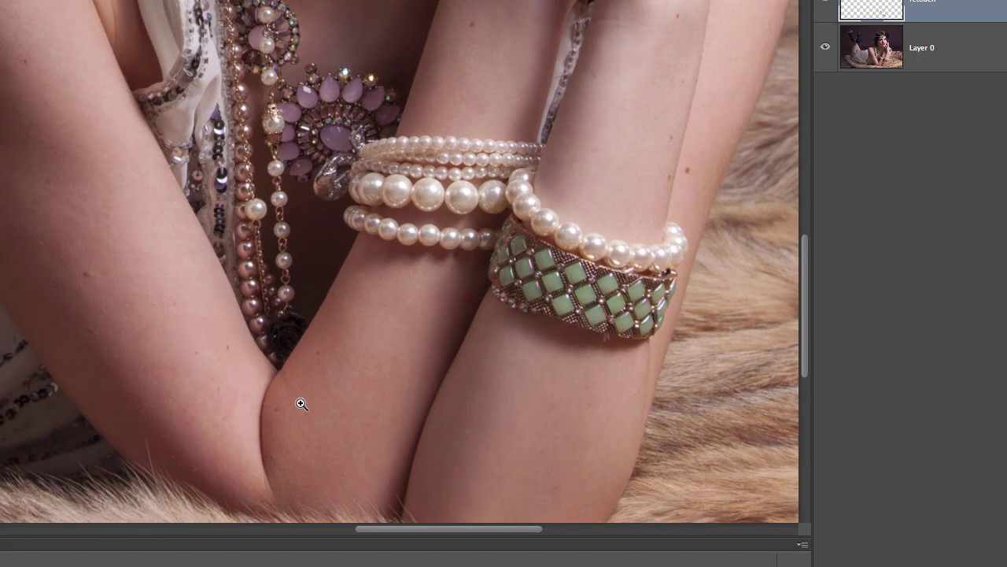
- Heal the red scratch and discoloured skin on the upper arm near the elbow crease
drag(211, 413, 357, 248)
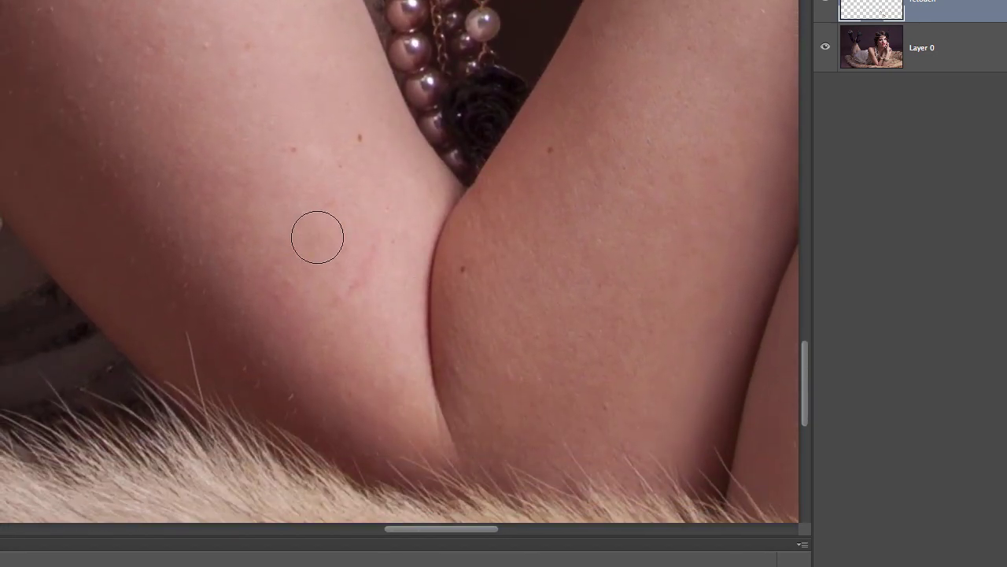
alt+click(311, 197)
mouse_move(362, 243)
mouse_down()
mouse_move(352, 299)
mouse_move(367, 274)
mouse_move(352, 221)
mouse_move(319, 240)
mouse_move(320, 221)
mouse_move(265, 229)
mouse_move(375, 243)
mouse_up()
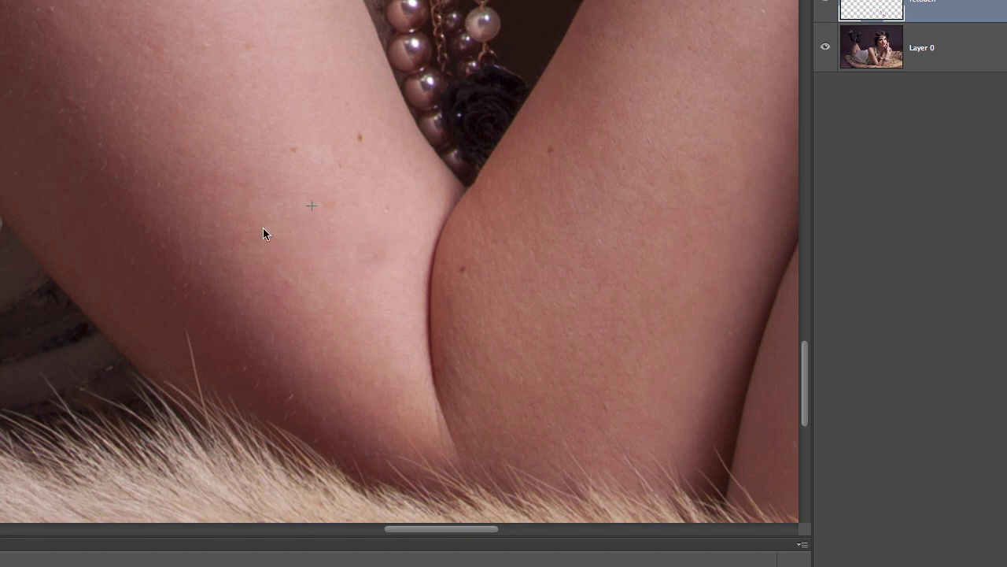
alt+click(234, 246)
click(282, 287)
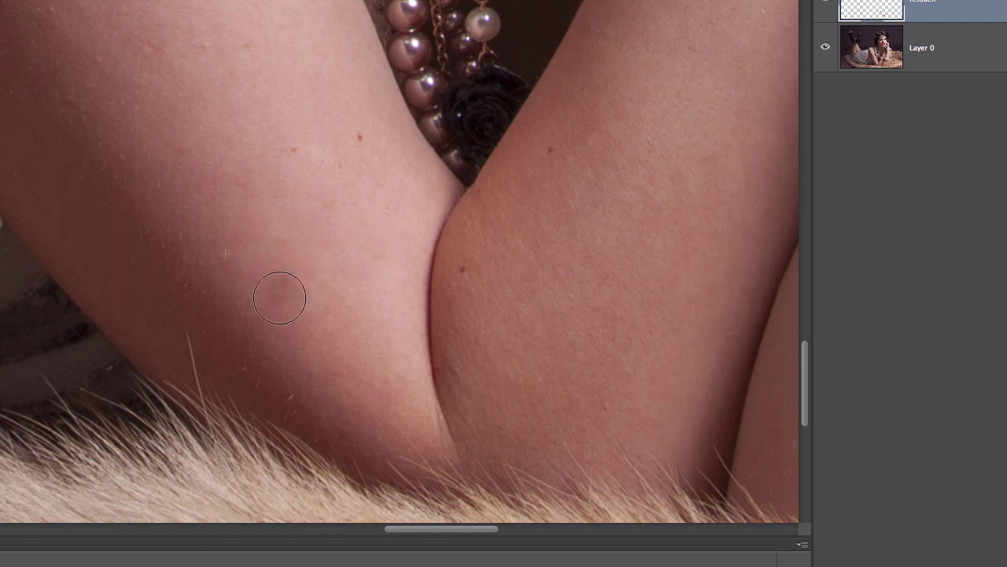
- Try to heal the skin around the small mole near the forearm's edge, sampling close to the dark boundary
click(526, 189)
click(579, 132)
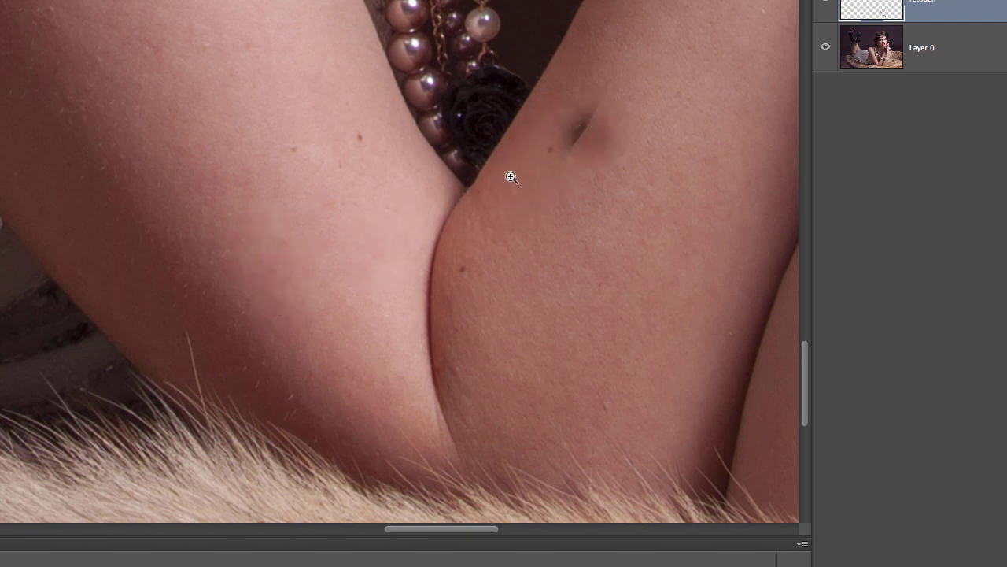
scroll(511, 175, down, 1)
alt+click(495, 202)
scroll(562, 179, down, 4)
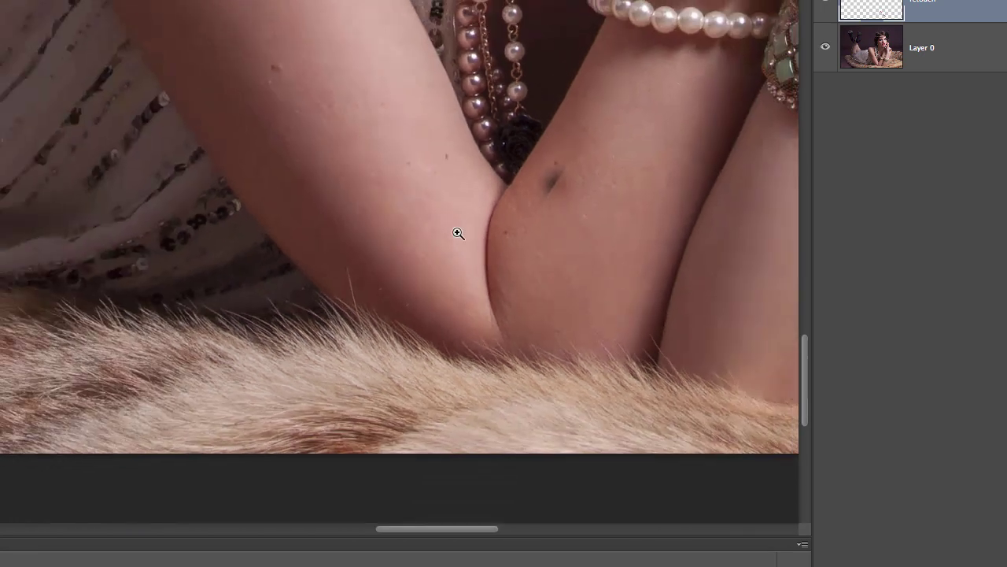
drag(567, 146, 432, 331)
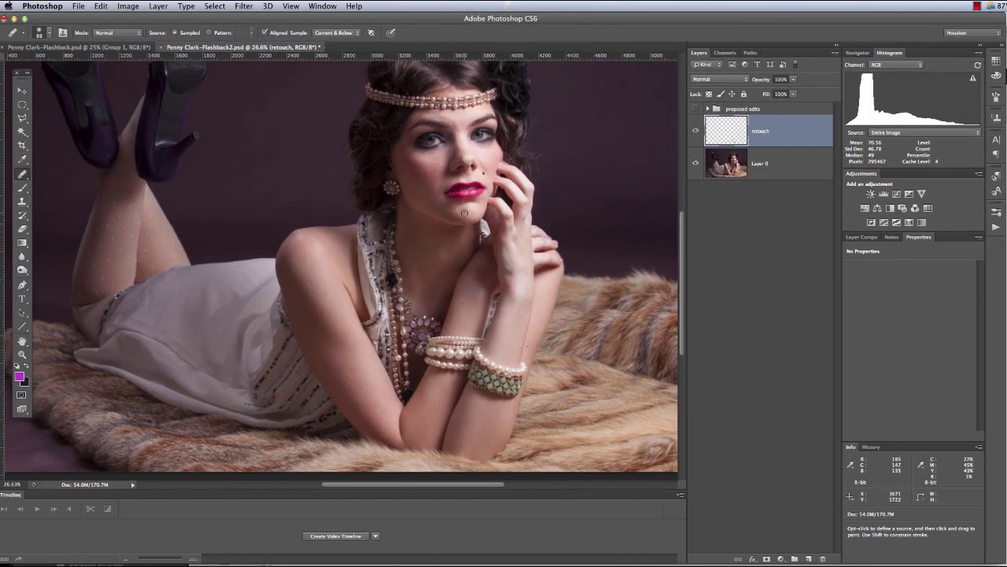
- Heal the red spot and small bumps on the chin with a smaller Healing Brush
scroll(464, 212, up, 6)
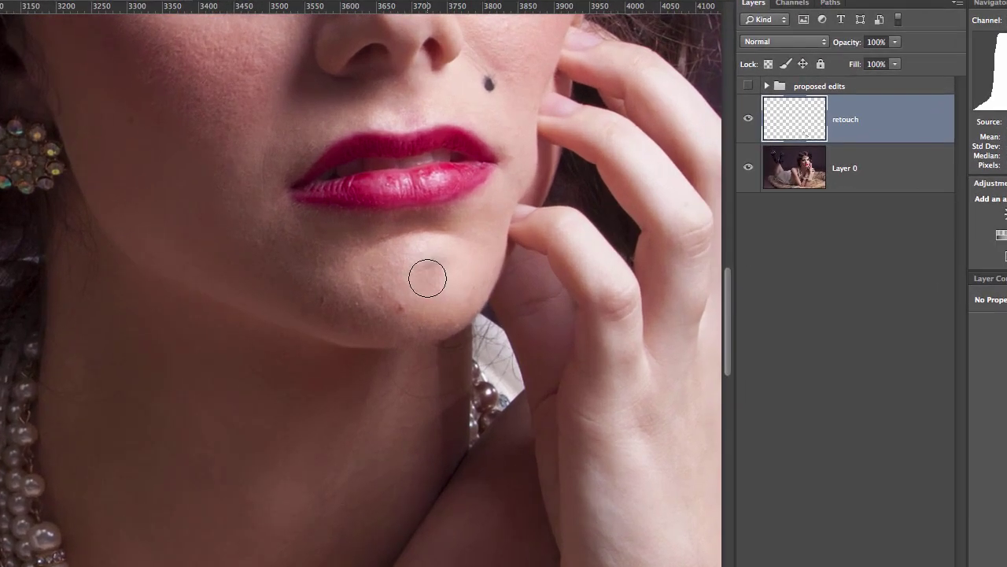
ctrl+alt+drag(458, 239, 445, 239)
mouse_move(390, 271)
mouse_down()
mouse_move(420, 286)
mouse_move(436, 279)
mouse_move(401, 312)
mouse_up()
click(398, 290)
alt+click(399, 275)
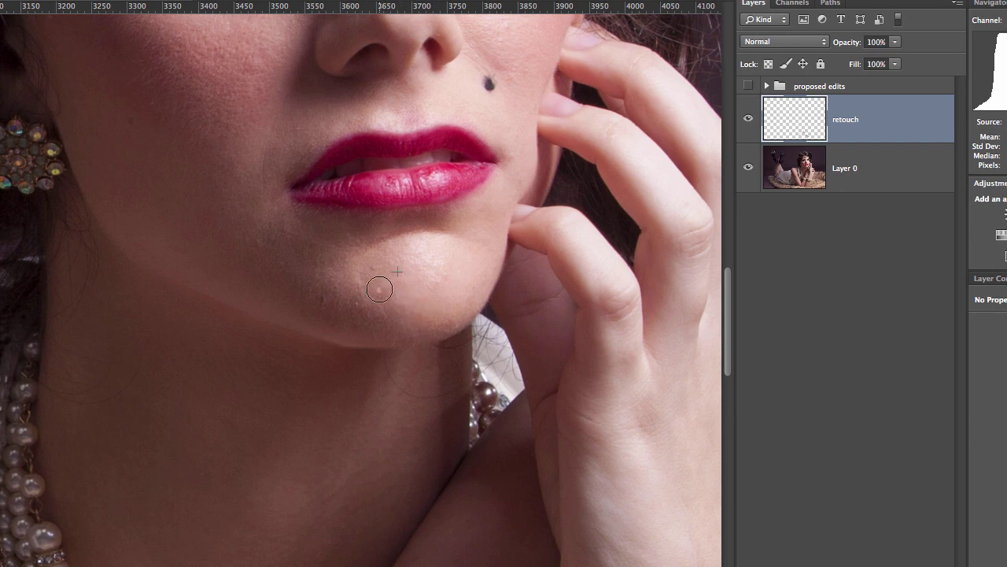
alt+click(404, 262)
click(374, 267)
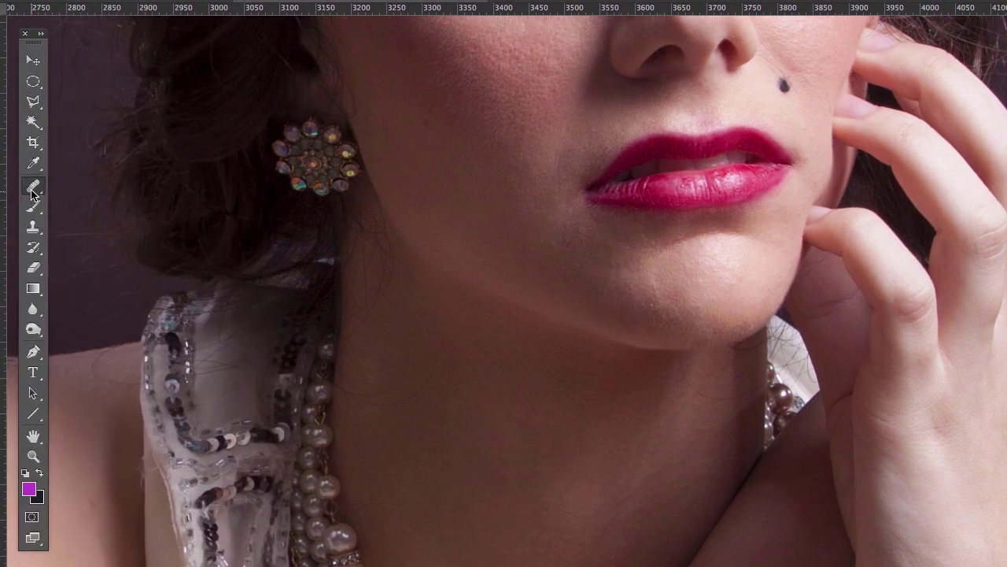
- Try the Spot Healing Brush on the small marks on the chin
right_click(32, 191)
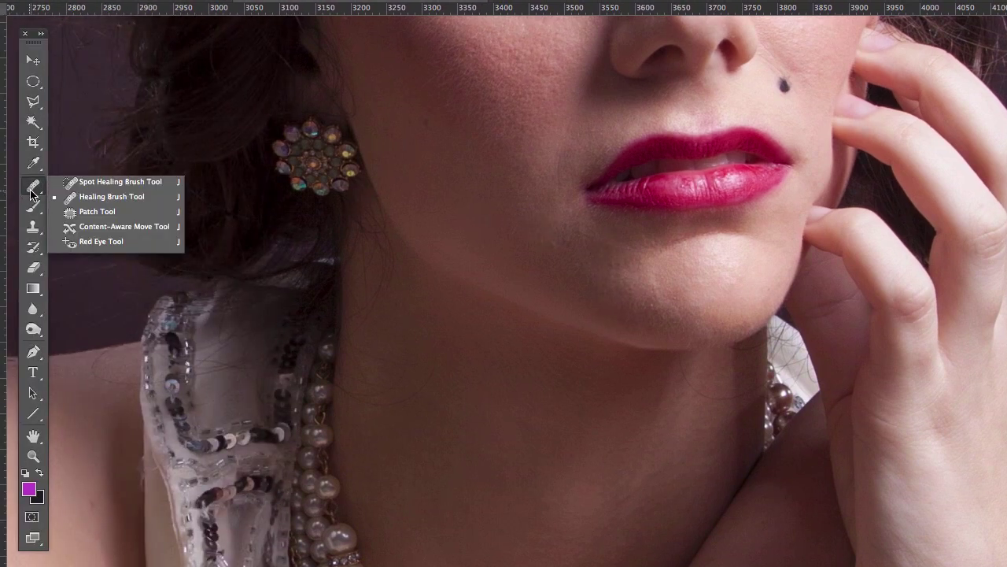
click(89, 184)
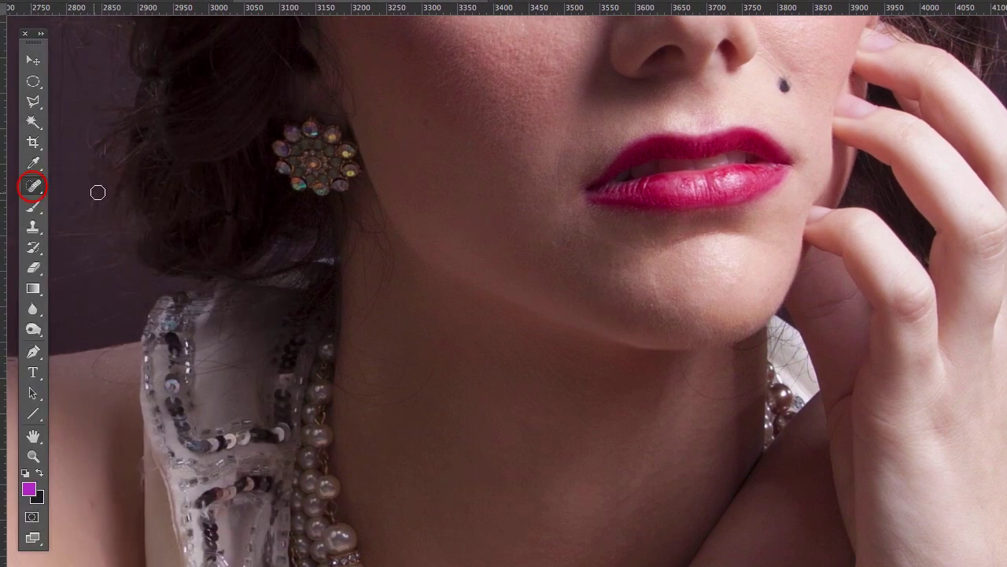
click(706, 315)
drag(652, 308, 648, 304)
drag(706, 335, 707, 333)
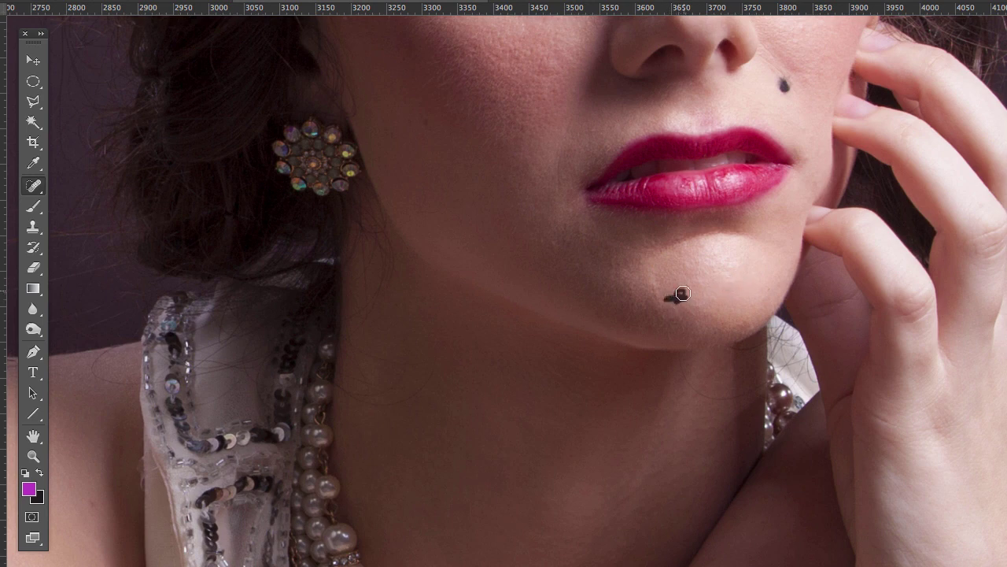
drag(682, 293, 686, 293)
- Switch back to the Healing Brush and heal the marks between the eyebrows and on the bridge of the nose
right_click(36, 189)
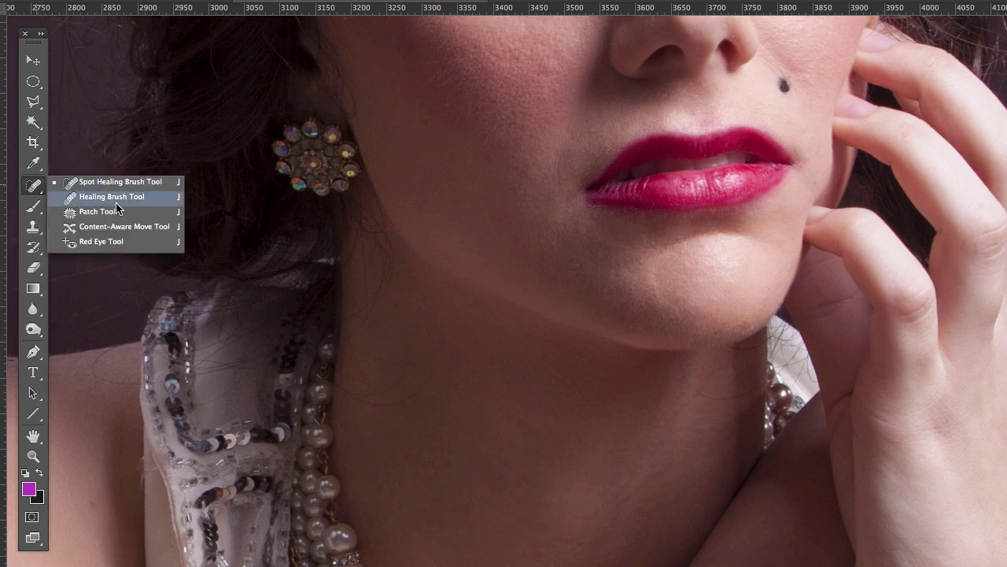
click(118, 202)
key(z)
drag(583, 251, 463, 313)
key(space)
drag(570, 213, 581, 309)
key(z)
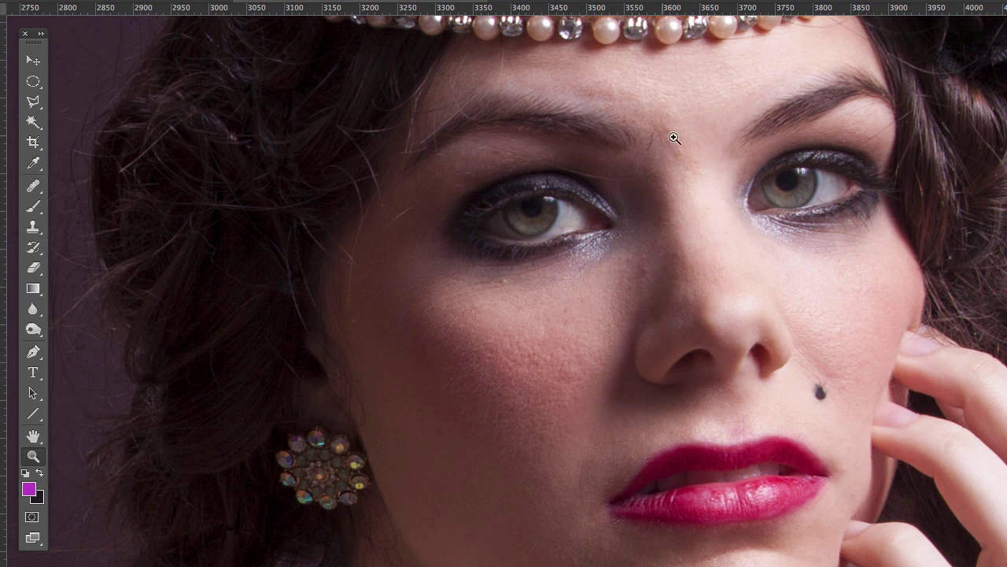
key(j)
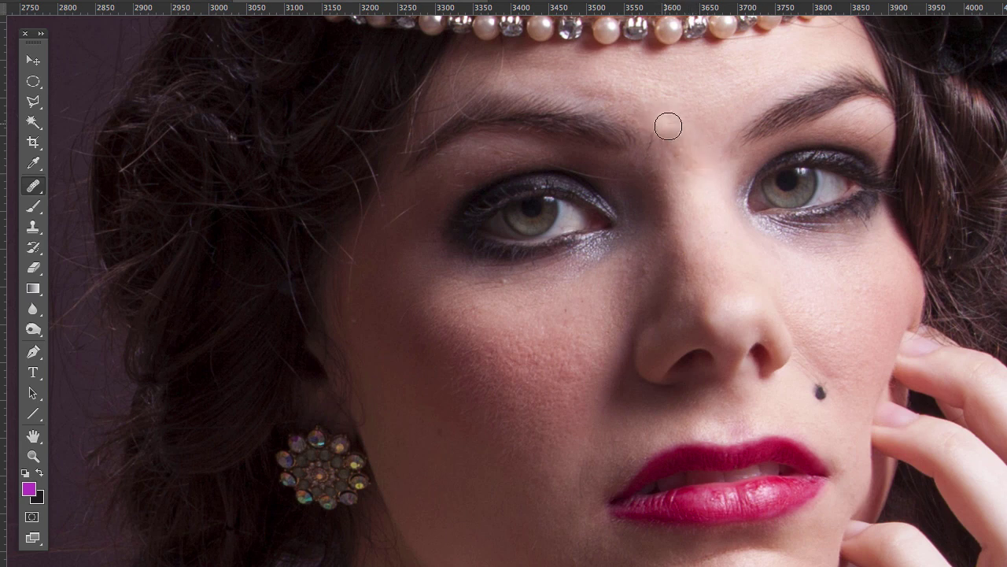
key(alt)
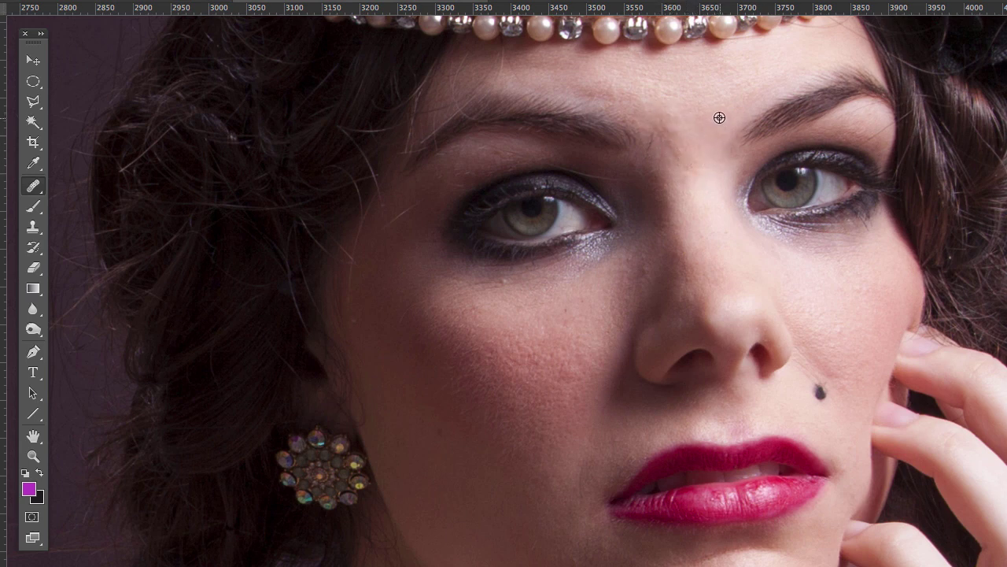
mouse_move(697, 165)
mouse_down()
mouse_move(660, 122)
mouse_move(688, 158)
mouse_move(662, 125)
mouse_move(684, 155)
mouse_move(662, 122)
mouse_up()
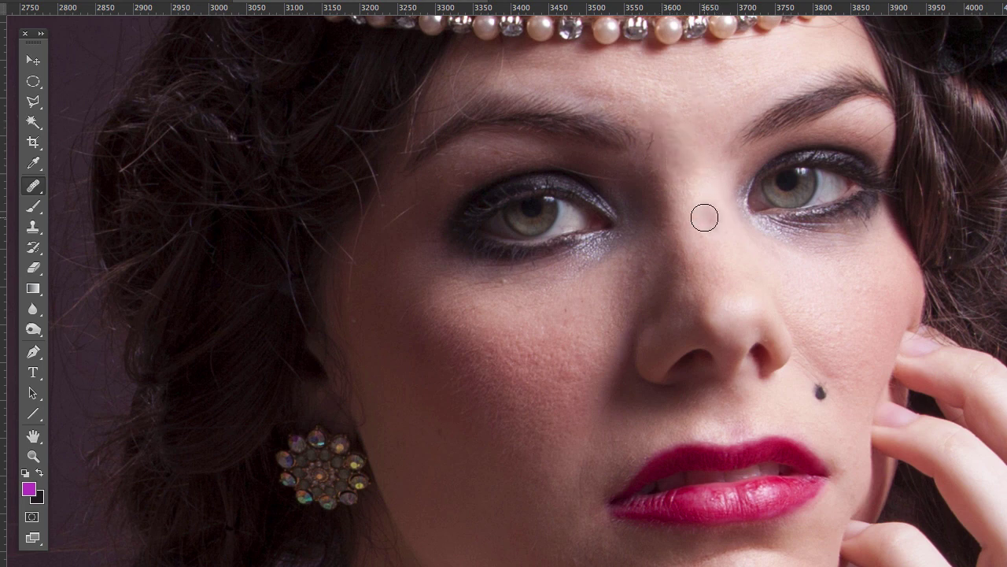
key(alt)
mouse_move(693, 166)
mouse_down()
mouse_move(679, 168)
mouse_move(689, 193)
mouse_up()
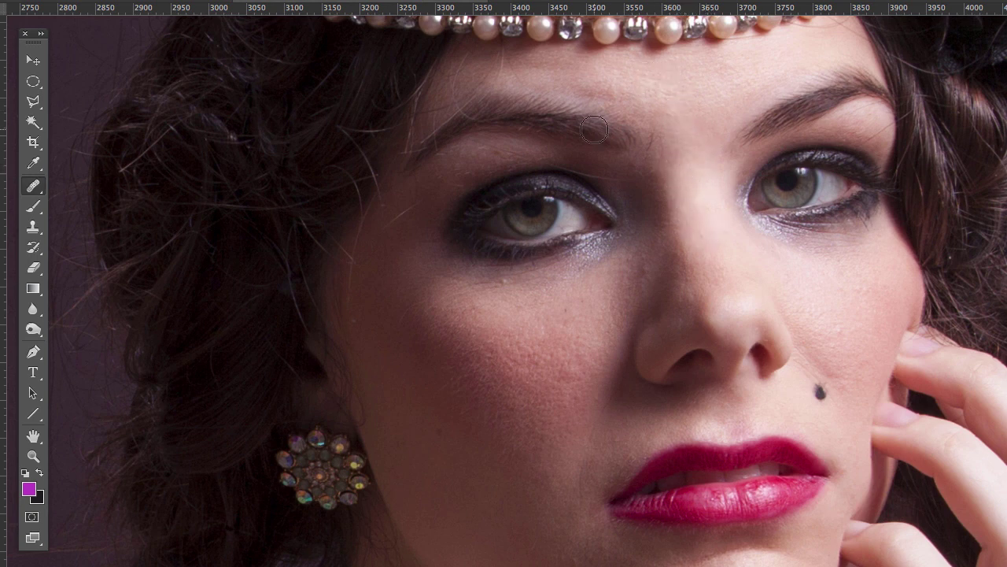
- Switch to the Clone Stamp tool to work on the forehead above the eyebrows
drag(594, 128, 719, 225)
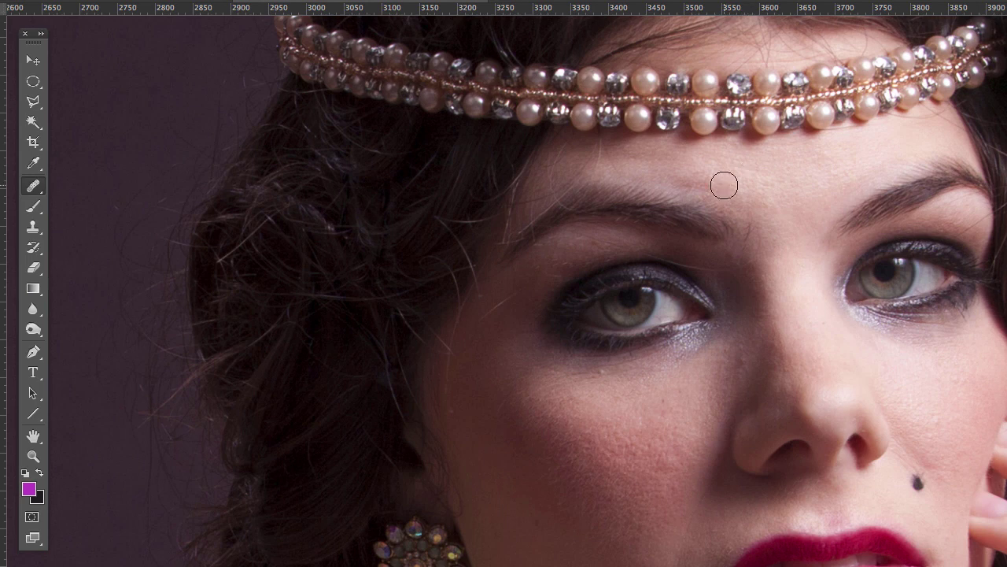
mouse_move(724, 186)
mouse_down()
mouse_move(677, 175)
mouse_move(715, 173)
mouse_move(678, 170)
mouse_move(733, 181)
mouse_move(670, 173)
mouse_move(740, 176)
mouse_move(773, 196)
mouse_move(719, 207)
mouse_move(692, 183)
mouse_move(688, 191)
mouse_move(755, 228)
mouse_move(749, 210)
mouse_up()
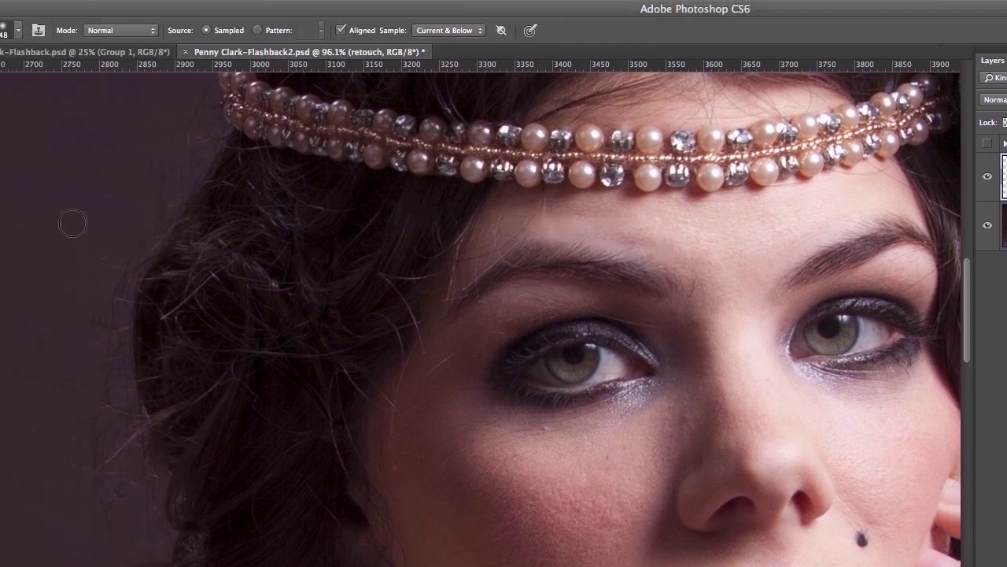
key(s)
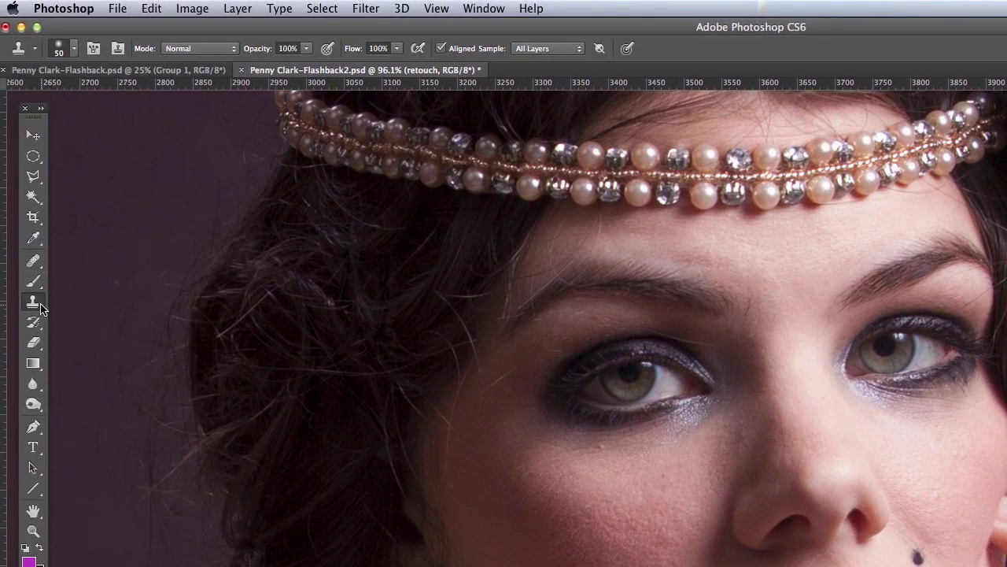
click(41, 308)
click(104, 291)
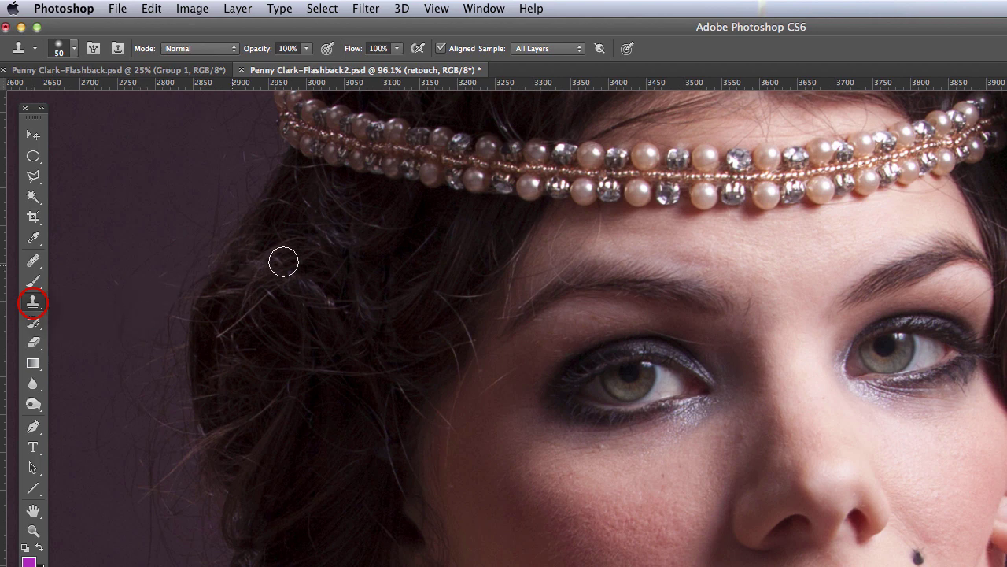
- Try cloning skin over the dark area above the inner eyebrow in Normal mode at 100% opacity, and undo the stroke
click(200, 48)
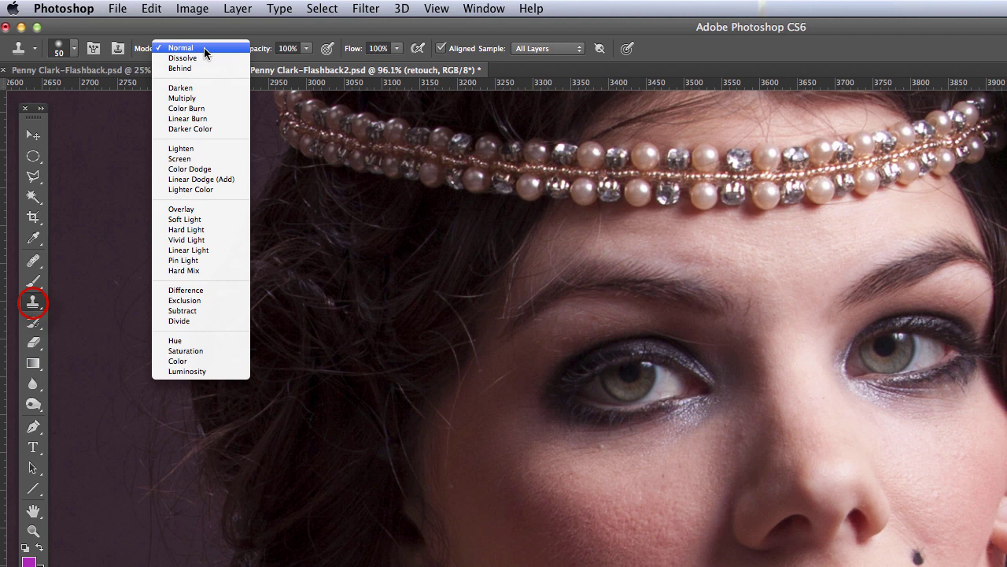
click(204, 47)
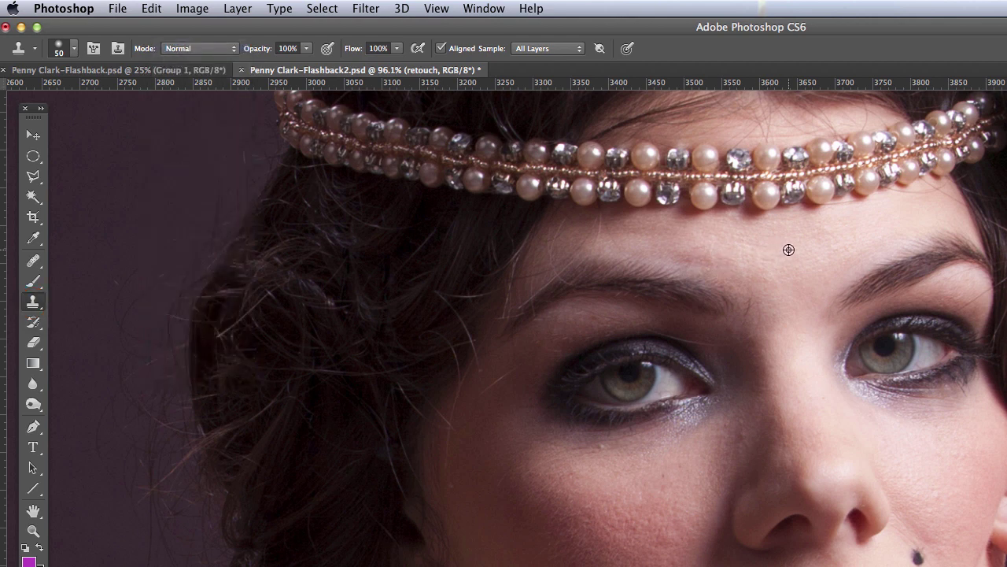
alt+click(731, 252)
mouse_move(692, 261)
mouse_down()
mouse_move(720, 263)
mouse_move(682, 252)
mouse_move(724, 259)
mouse_move(671, 254)
mouse_move(735, 256)
mouse_up()
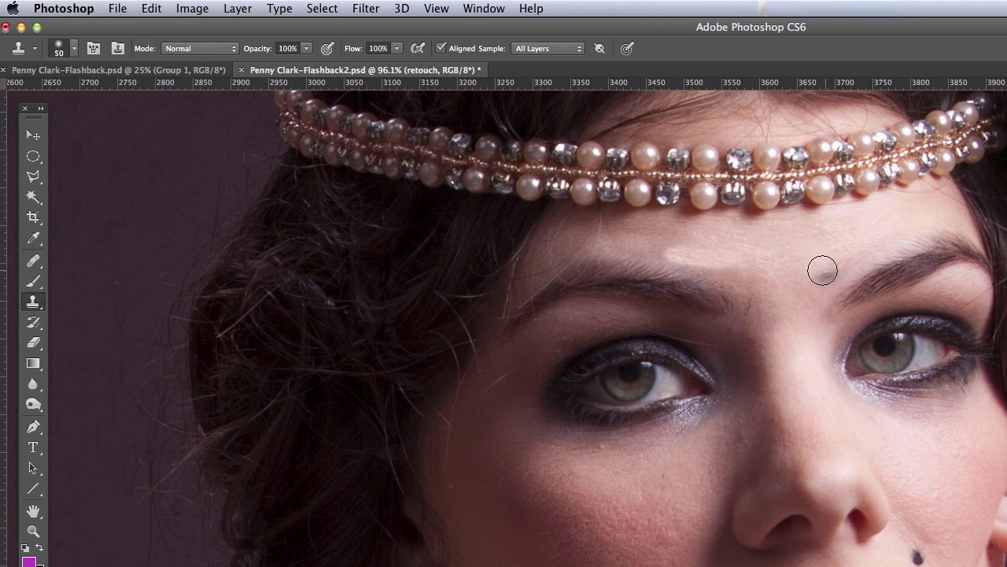
key(ctrl+z)
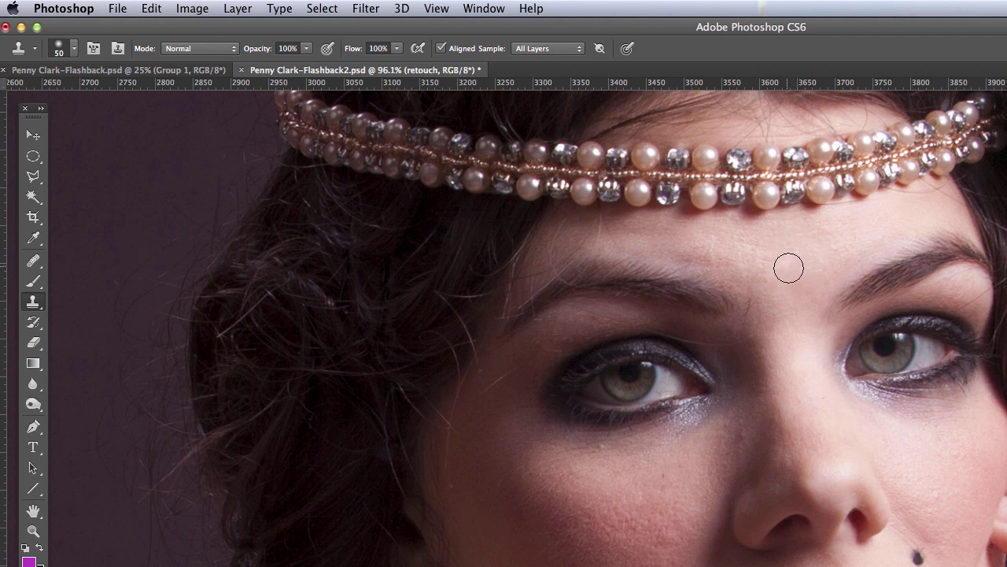
- Set the Clone Stamp to Lighten mode at 20% opacity and clone nearby forehead skin over the dark area above the inner eyebrow
click(195, 50)
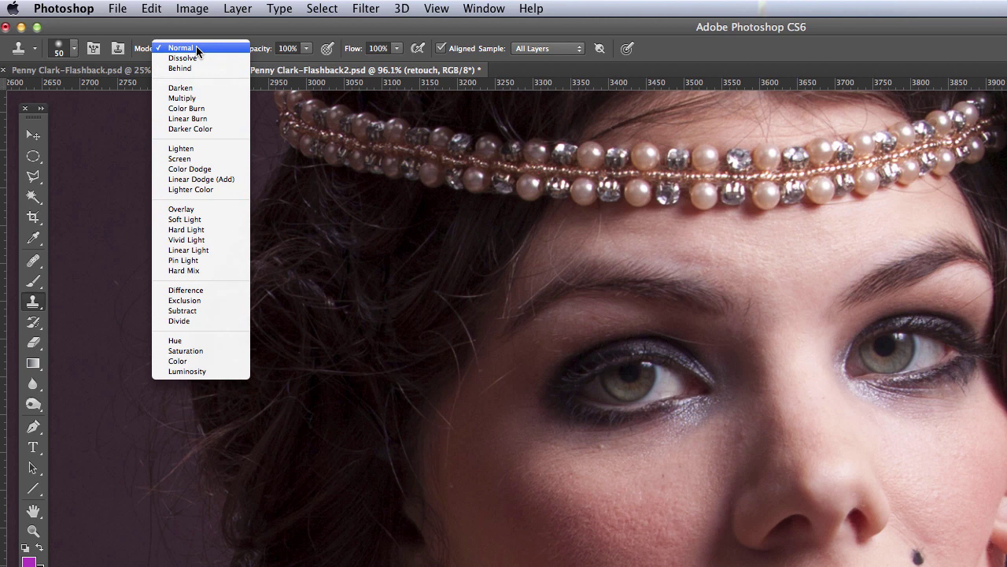
click(200, 152)
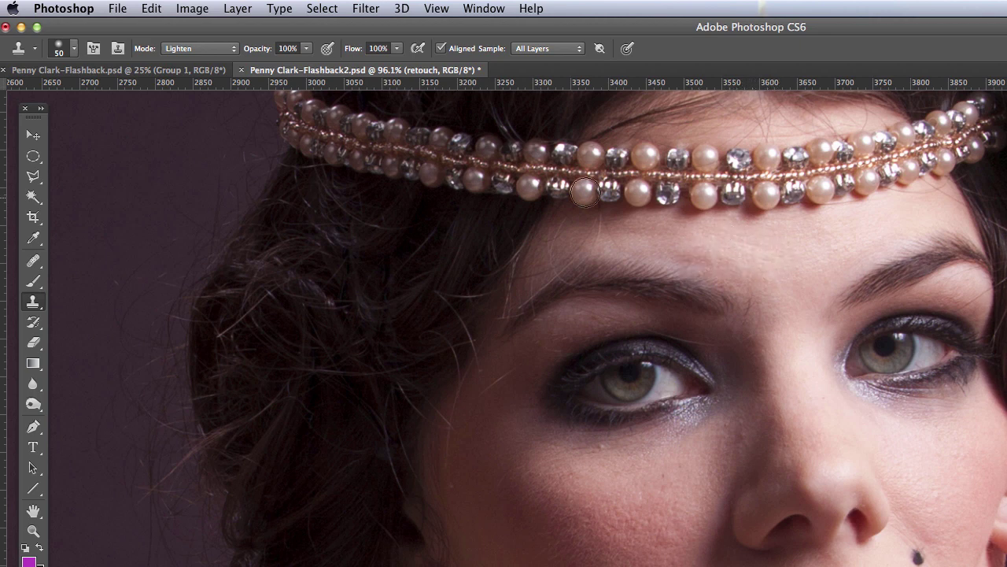
click(288, 51)
mouse_move(734, 256)
mouse_down()
mouse_move(674, 257)
mouse_move(727, 266)
mouse_move(688, 260)
mouse_move(716, 260)
mouse_move(689, 252)
mouse_move(717, 267)
mouse_move(679, 261)
mouse_move(722, 257)
mouse_up()
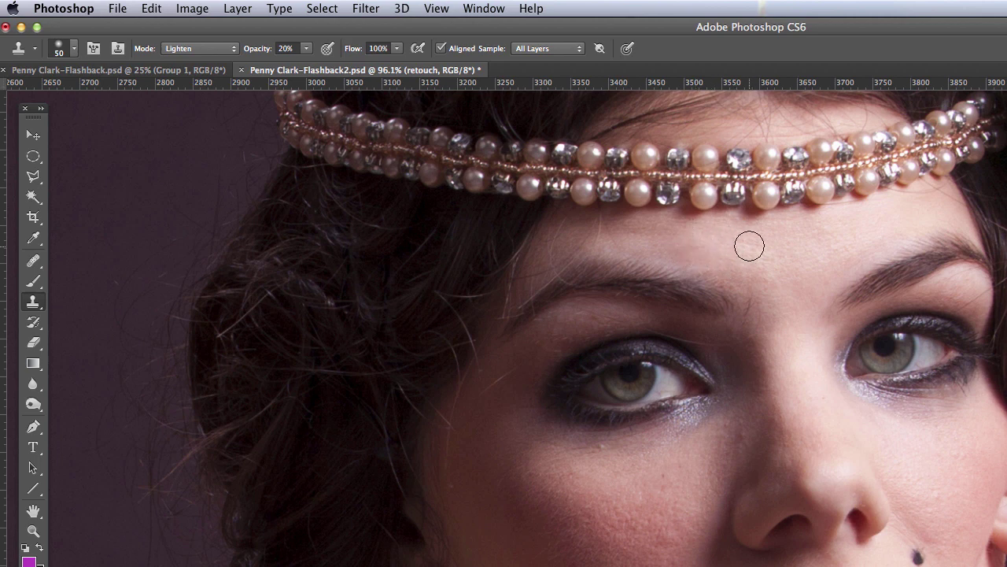
alt+click(757, 249)
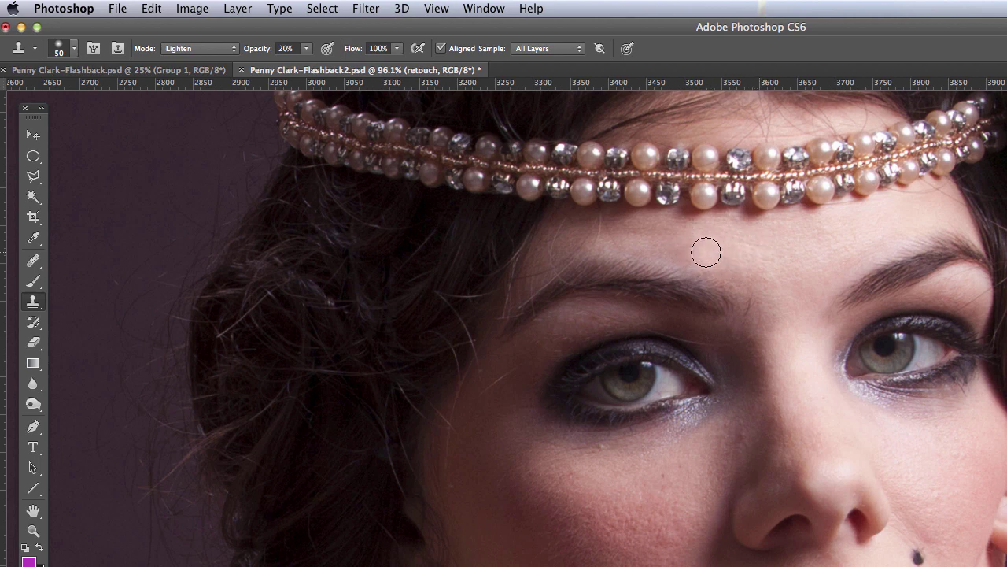
mouse_move(704, 251)
mouse_down()
mouse_move(674, 257)
mouse_move(697, 262)
mouse_move(744, 252)
mouse_move(677, 256)
mouse_up()
drag(764, 258, 779, 261)
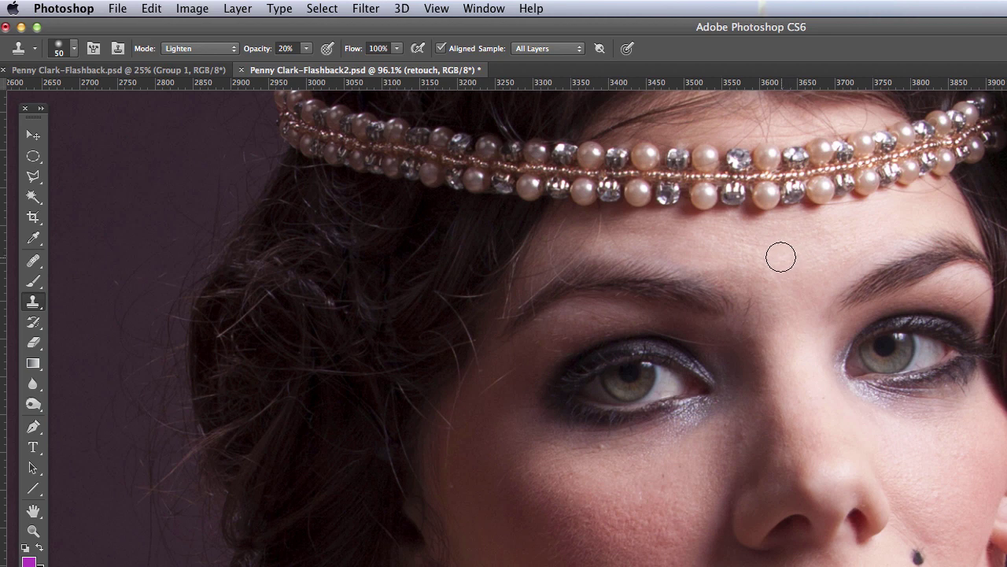
key(super+z)
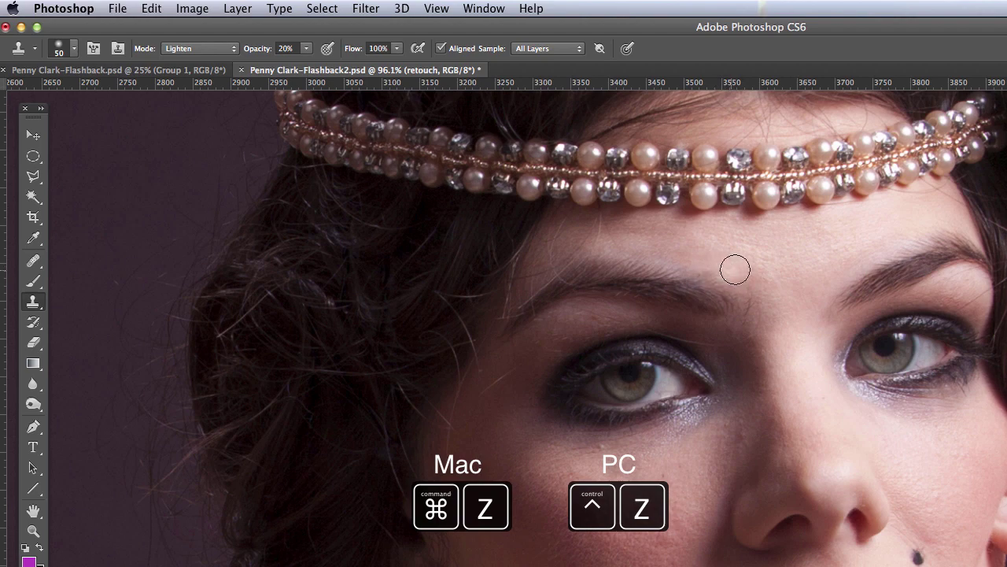
- Lower the Clone Stamp opacity to 10% and blend the dark skin above the inner end of the eyebrow with sampled forehead skin
alt+click(776, 259)
key(super+space)
mouse_move(727, 270)
mouse_down()
mouse_move(796, 279)
mouse_move(672, 259)
mouse_move(571, 263)
mouse_up()
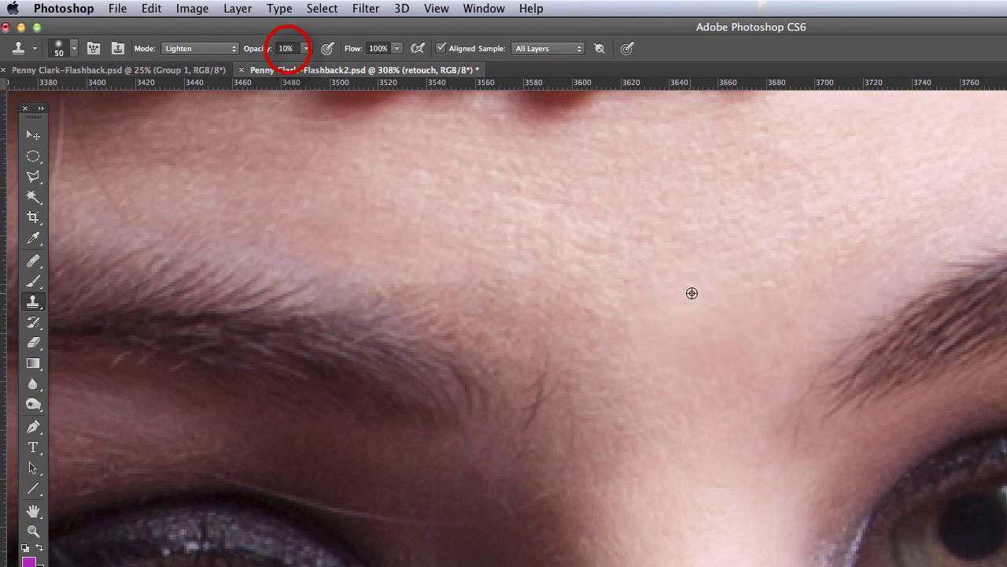
alt+click(579, 303)
mouse_move(499, 281)
mouse_down()
mouse_move(420, 281)
mouse_move(482, 292)
mouse_move(441, 299)
mouse_move(560, 310)
mouse_move(462, 304)
mouse_move(477, 322)
mouse_move(428, 297)
mouse_move(574, 302)
mouse_move(423, 289)
mouse_move(533, 328)
mouse_move(581, 318)
mouse_move(449, 315)
mouse_move(588, 356)
mouse_move(630, 352)
mouse_up()
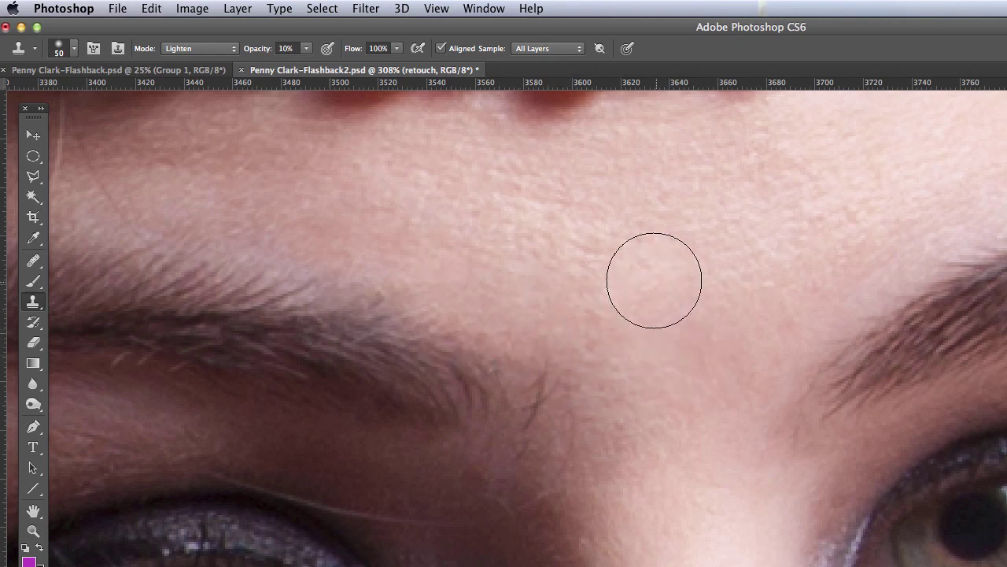
- Compare the forehead with and without the latest clone strokes, viewing the whole face
key(z)
drag(588, 279, 550, 285)
key(s)
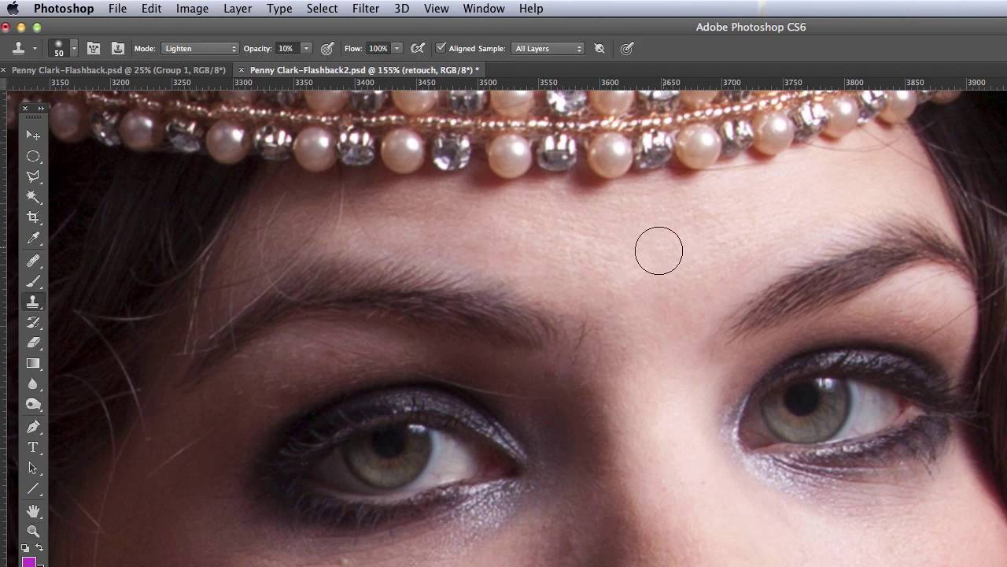
key(z)
drag(625, 256, 509, 306)
key(s)
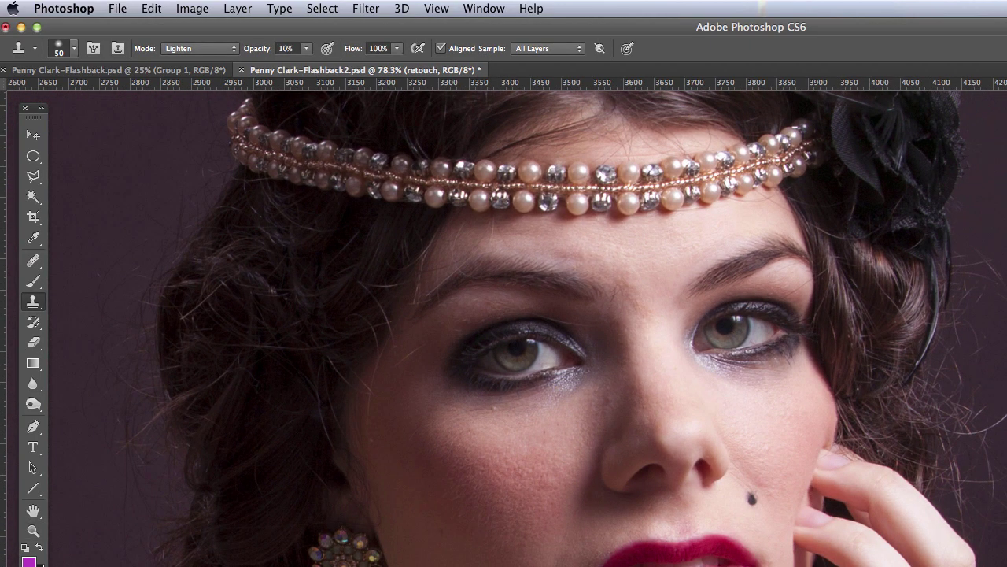
key(super+z)
key(super+z)
key(super+z)
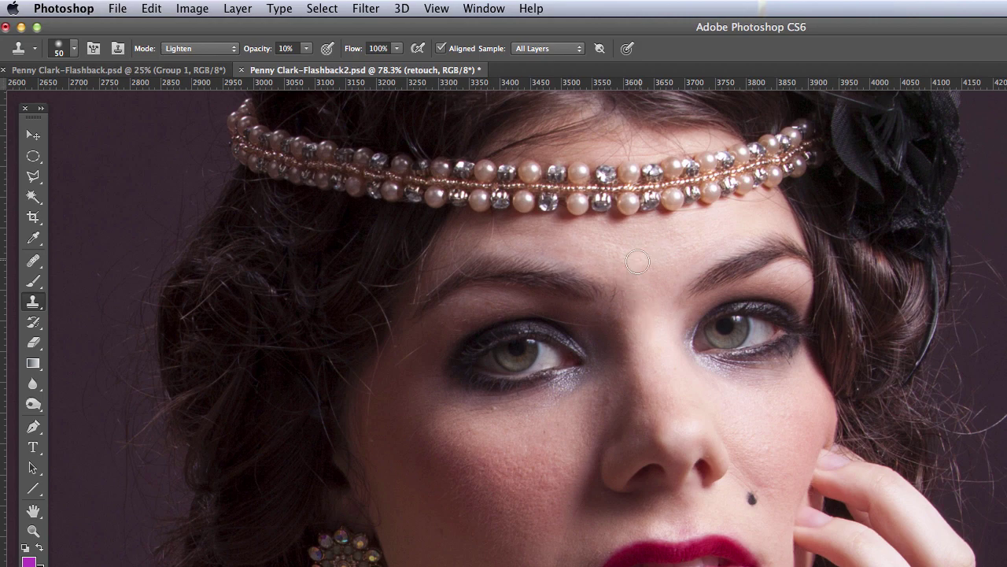
- Switch to the Healing Brush and heal the discoloured skin above the inner eyebrow, sampling from the middle of the forehead
key(j)
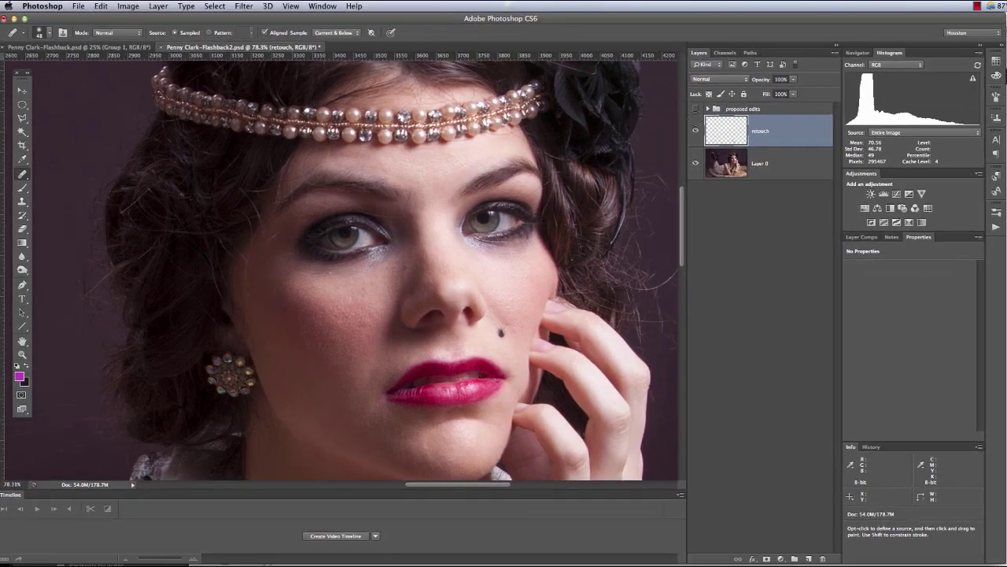
click(697, 132)
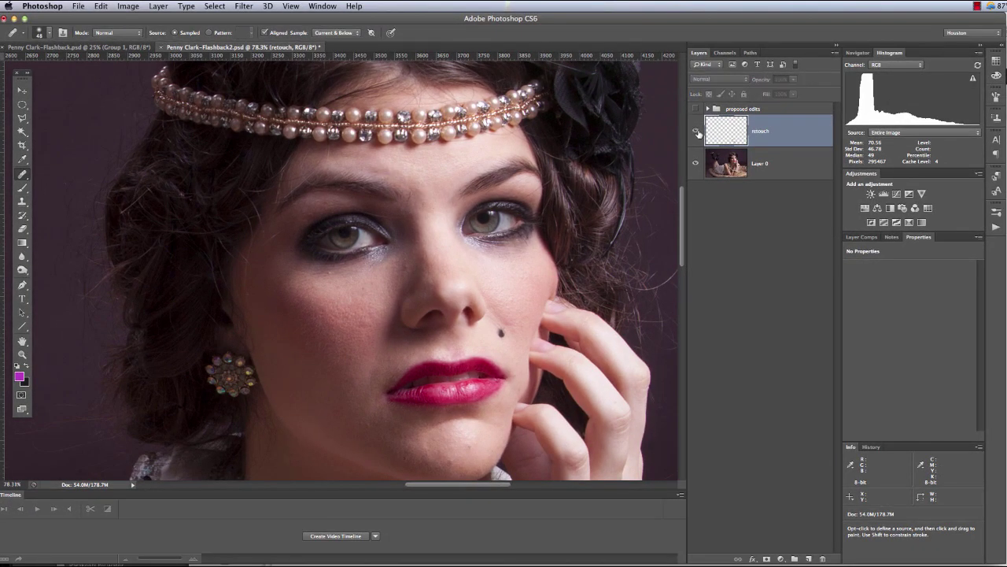
click(696, 132)
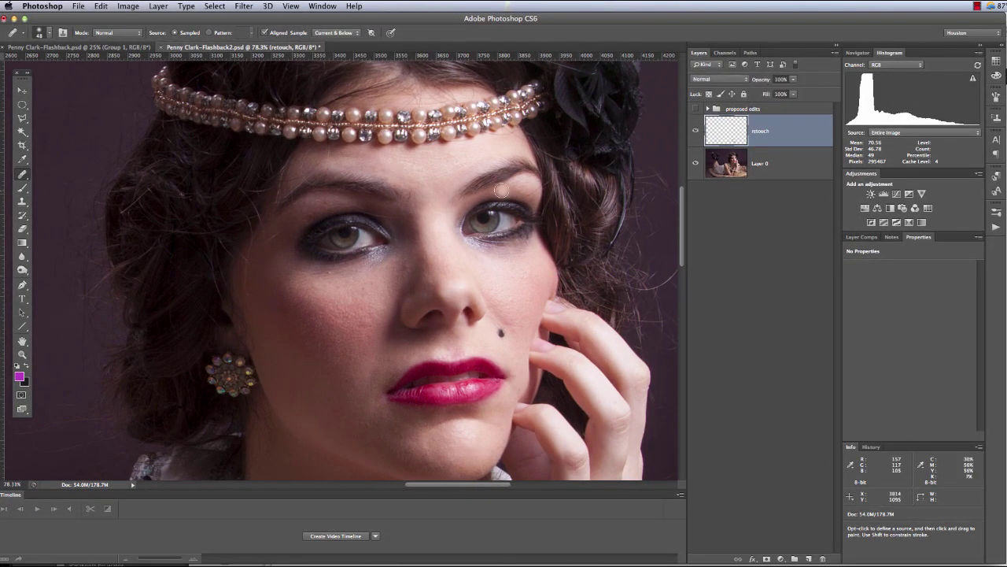
click(413, 184)
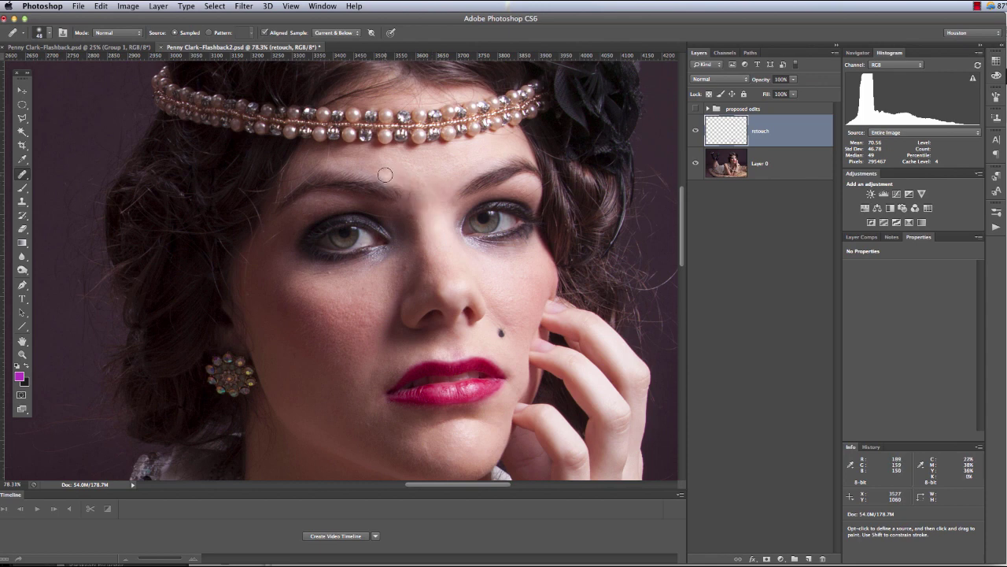
alt+click(431, 171)
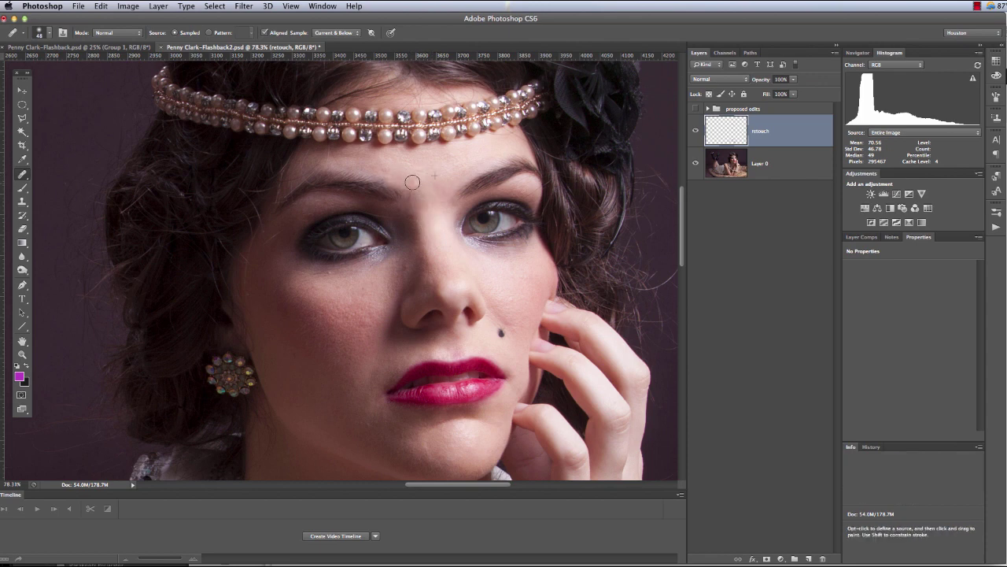
drag(414, 182, 391, 176)
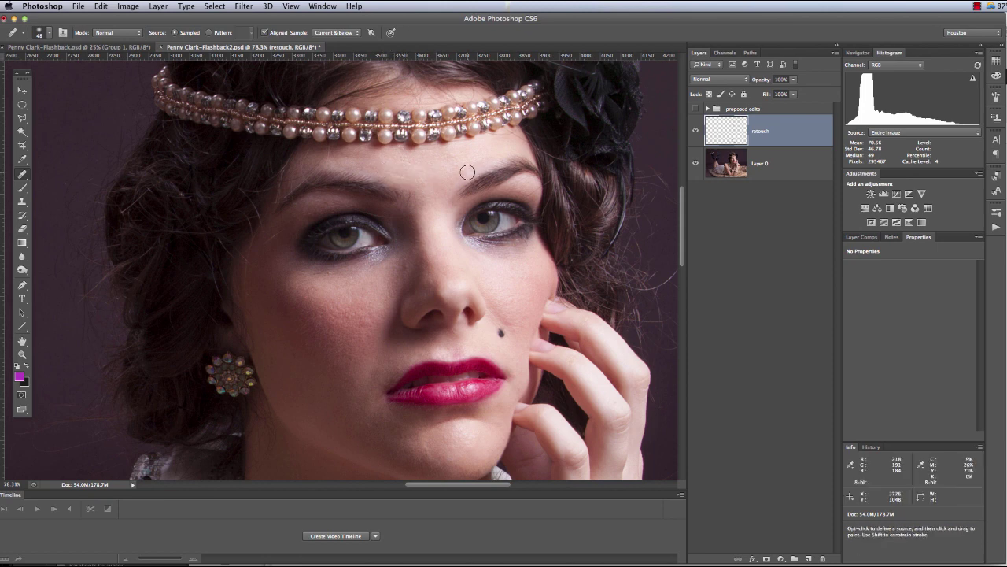
key(super+z)
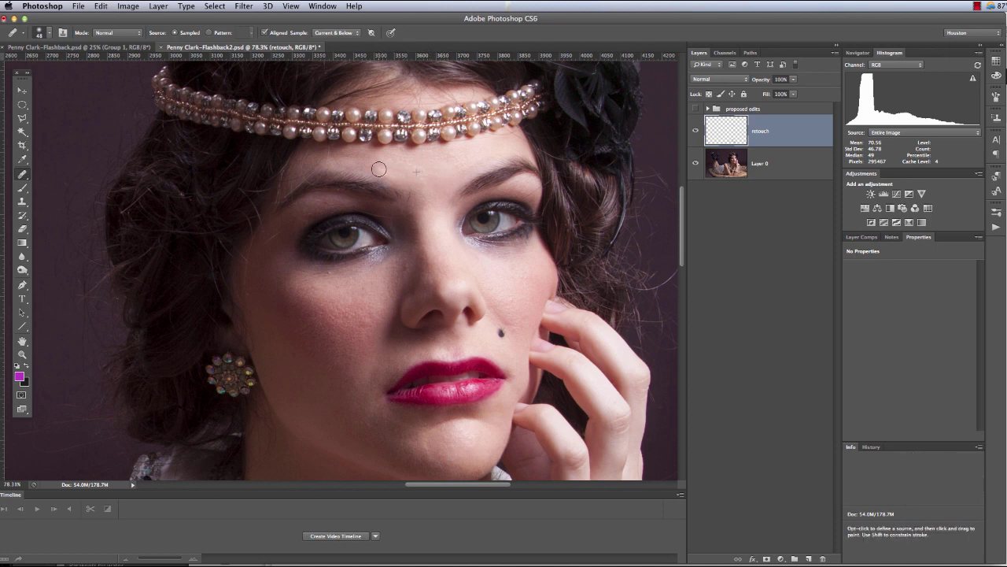
- Inspect the healed skin between the eyebrows up close, comparing it with the retouch layer hidden and shown
key(z)
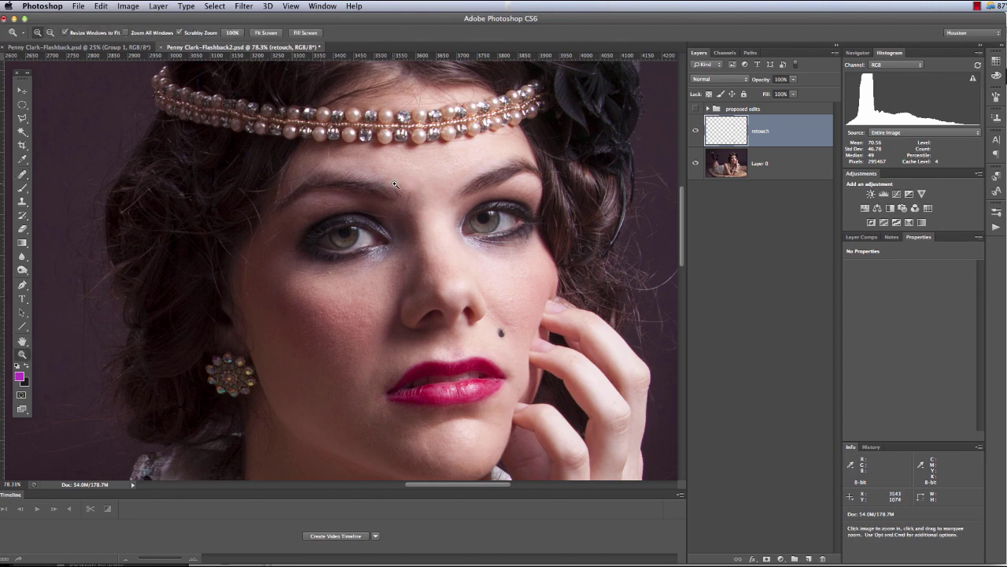
click(433, 188)
key(s)
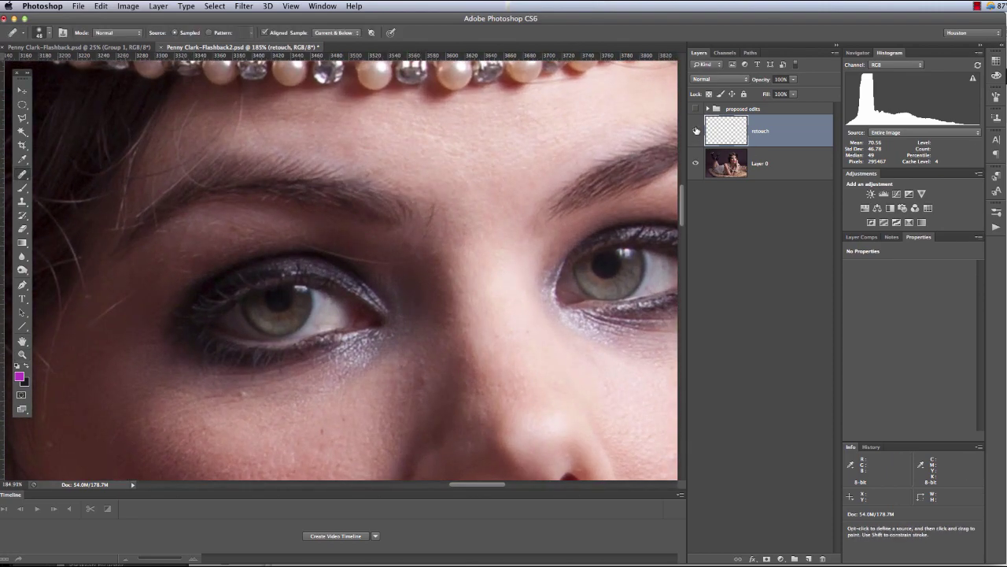
click(695, 130)
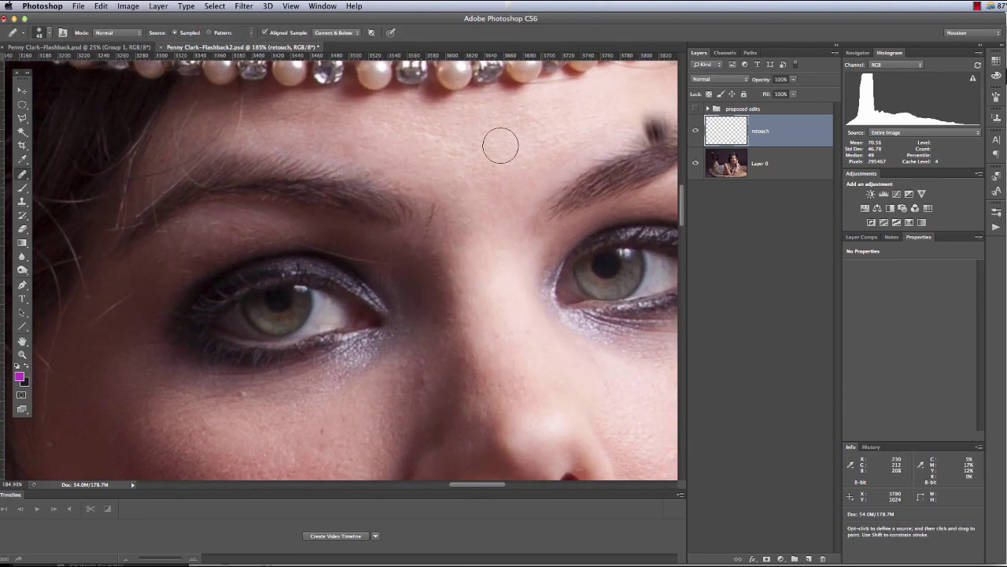
- Soften the remaining dark skin around the inner end of the eyebrow with the Clone Stamp, sampling from the forehead just above
key(s)
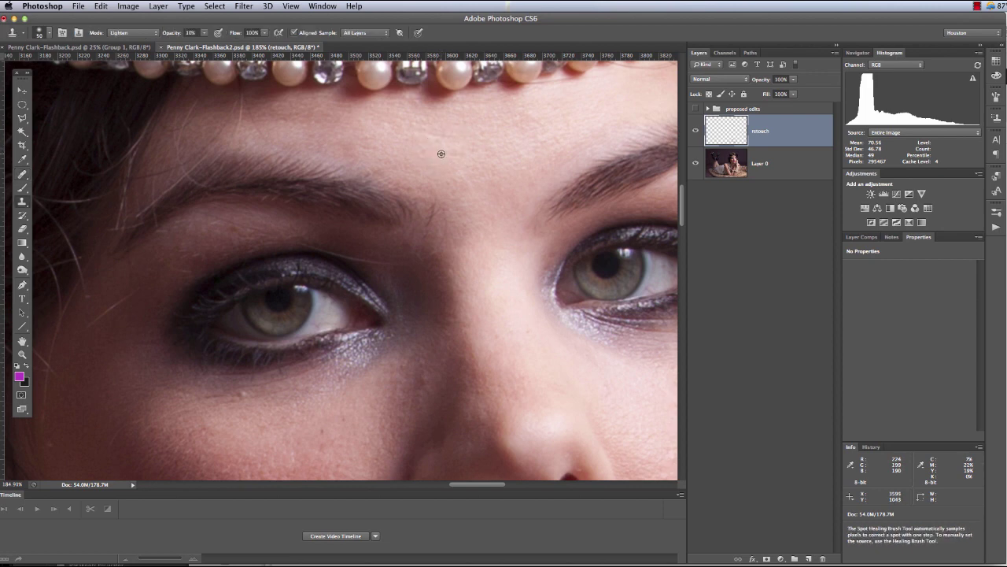
alt+click(454, 150)
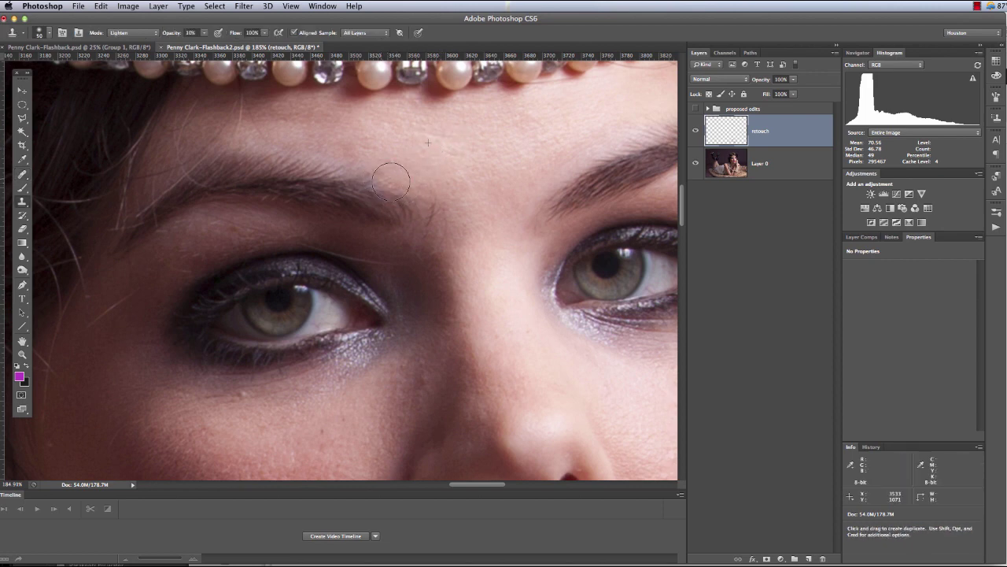
mouse_move(412, 185)
mouse_down()
mouse_move(385, 175)
mouse_move(412, 184)
mouse_move(450, 173)
mouse_move(448, 189)
mouse_up()
click(383, 133)
- Compare the portrait before and after retouching by repeatedly hiding and showing the retouch layer
key(z)
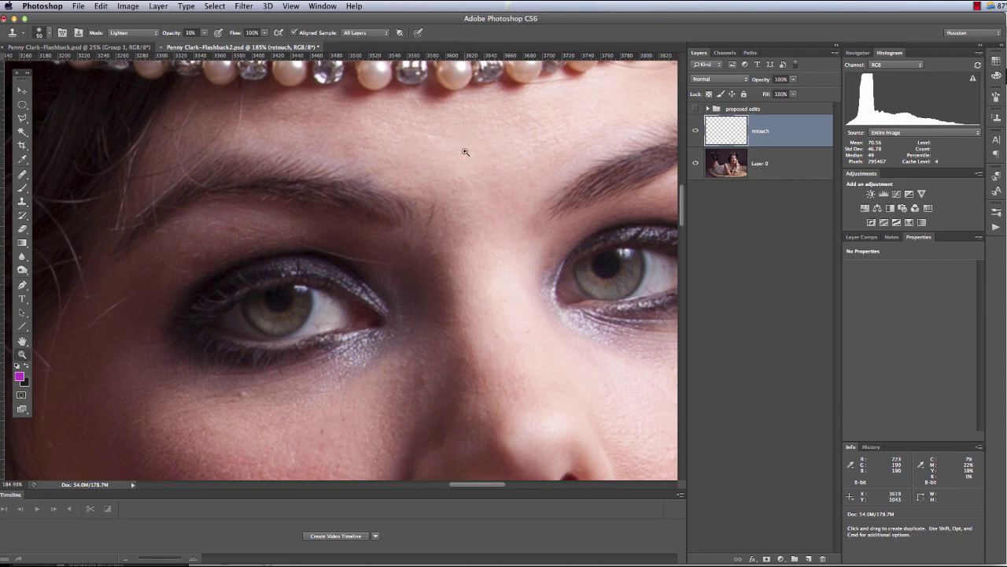
mouse_move(459, 156)
mouse_down()
mouse_move(377, 184)
mouse_move(402, 184)
mouse_up()
key(s)
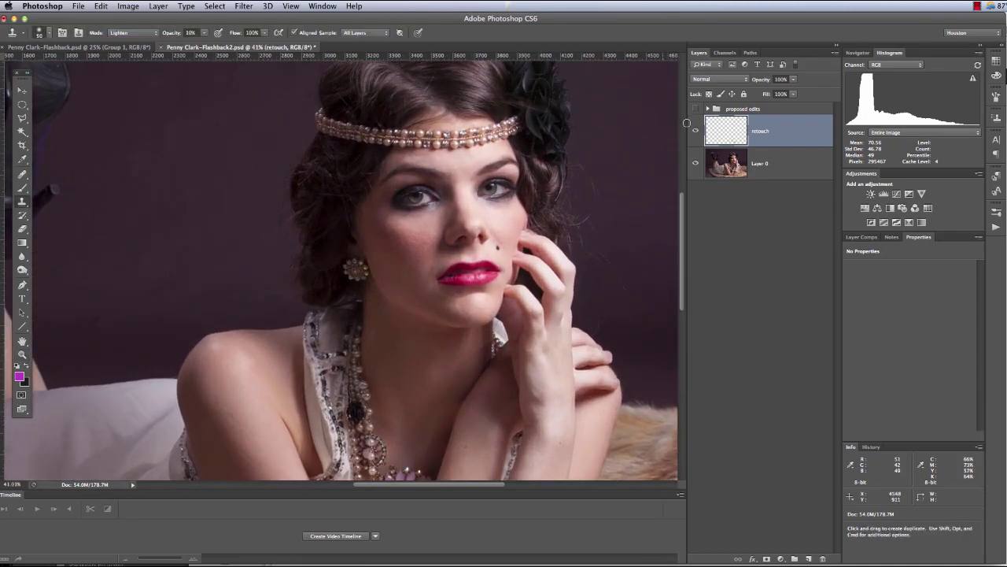
click(695, 132)
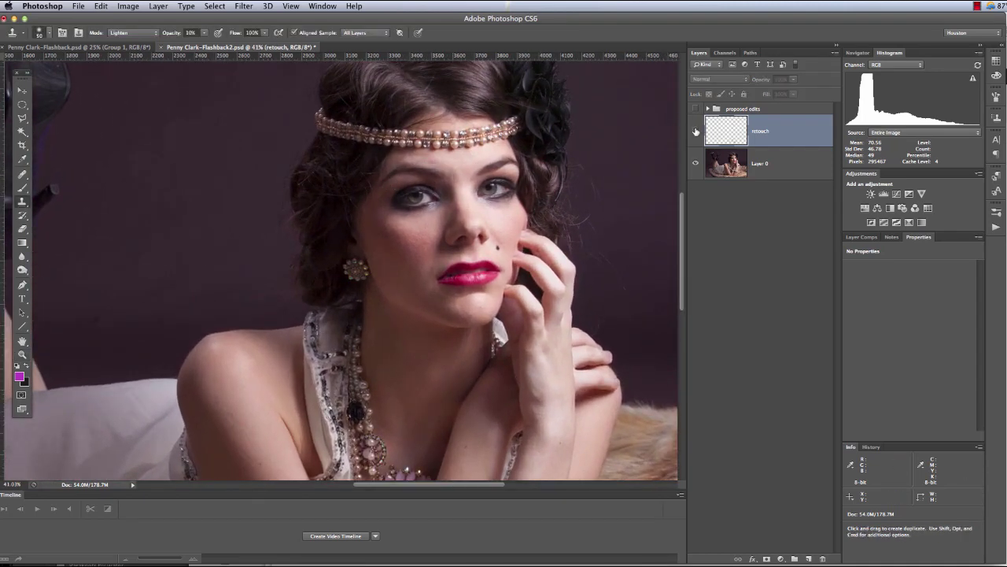
click(696, 132)
click(696, 132)
click(697, 132)
click(695, 132)
click(694, 132)
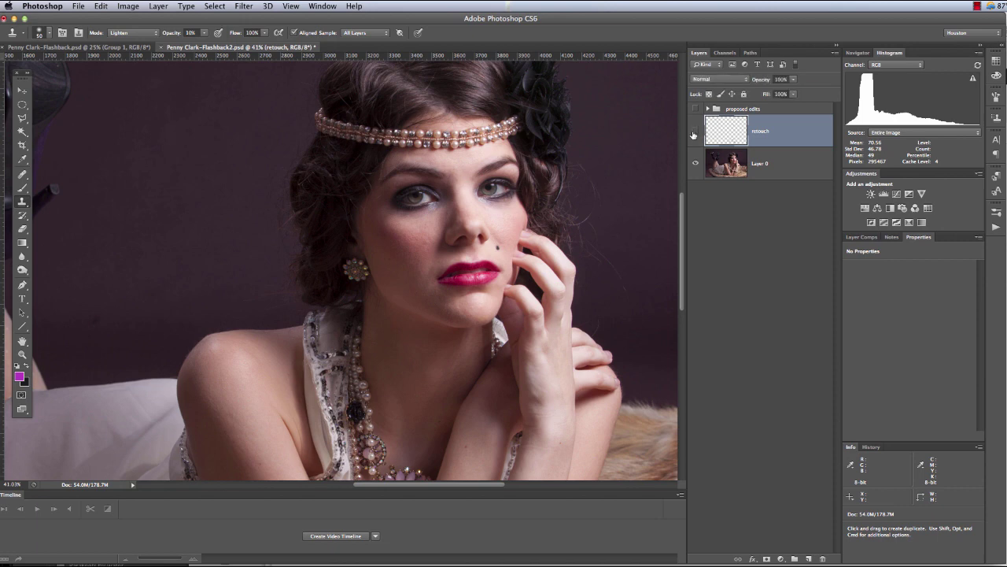
- Show the retouch layer and heal the small blemishes on the cheek under the eye with the Healing Brush, sampling nearby skin
click(694, 133)
click(695, 133)
key(z)
click(429, 251)
key(s)
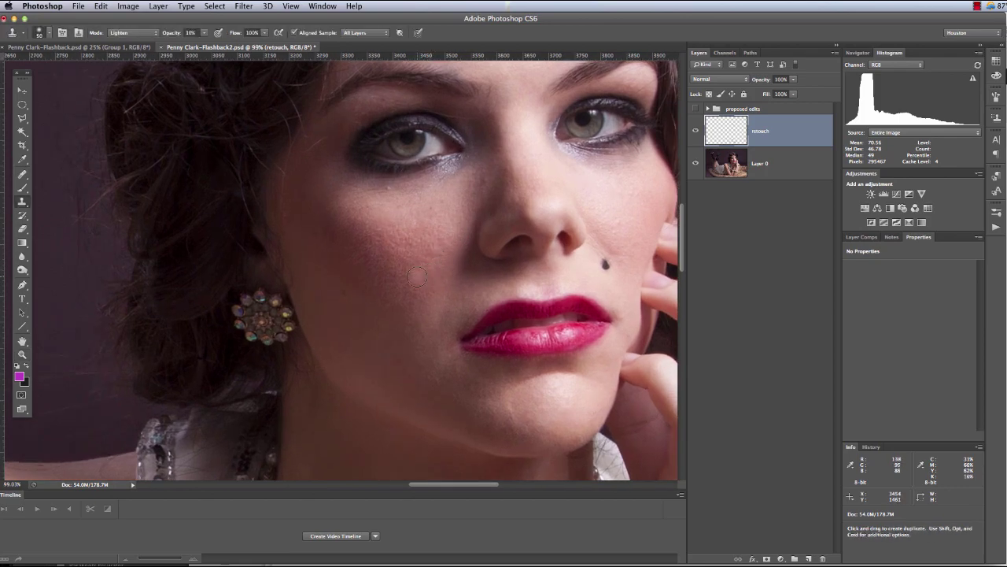
key(j)
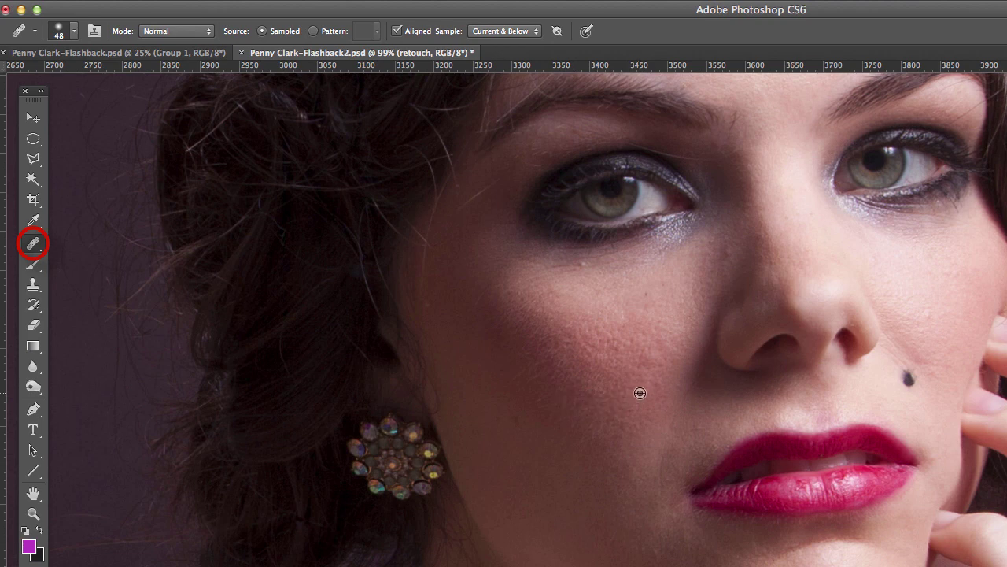
click(647, 361)
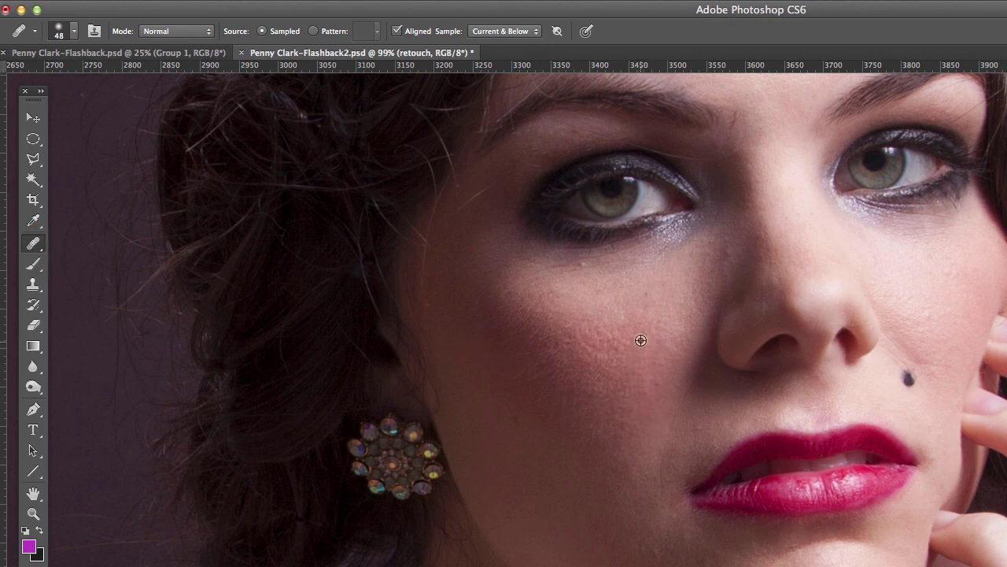
click(619, 315)
alt+click(616, 297)
drag(652, 295, 641, 296)
- Heal the marks beside the nose bridge and on the inner cheek, sampling from clean skin close to each spot
alt+click(723, 287)
drag(733, 253, 726, 253)
alt+click(633, 326)
click(679, 306)
drag(675, 308, 609, 342)
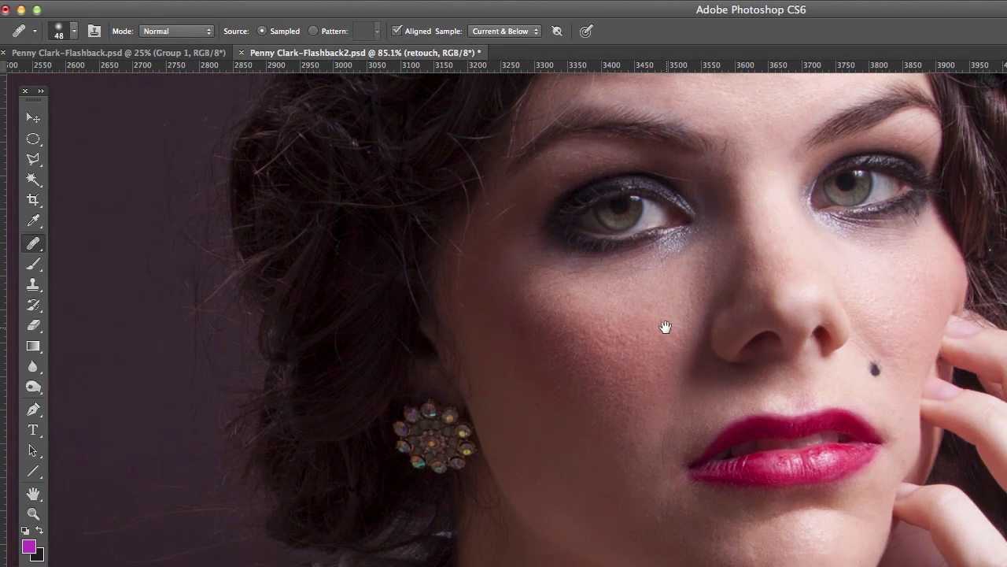
- Examine the retouched face from further out, then the whole photograph, to judge the overall skin retouching
key(z)
mouse_move(663, 318)
mouse_down()
mouse_move(604, 344)
mouse_move(618, 342)
mouse_up()
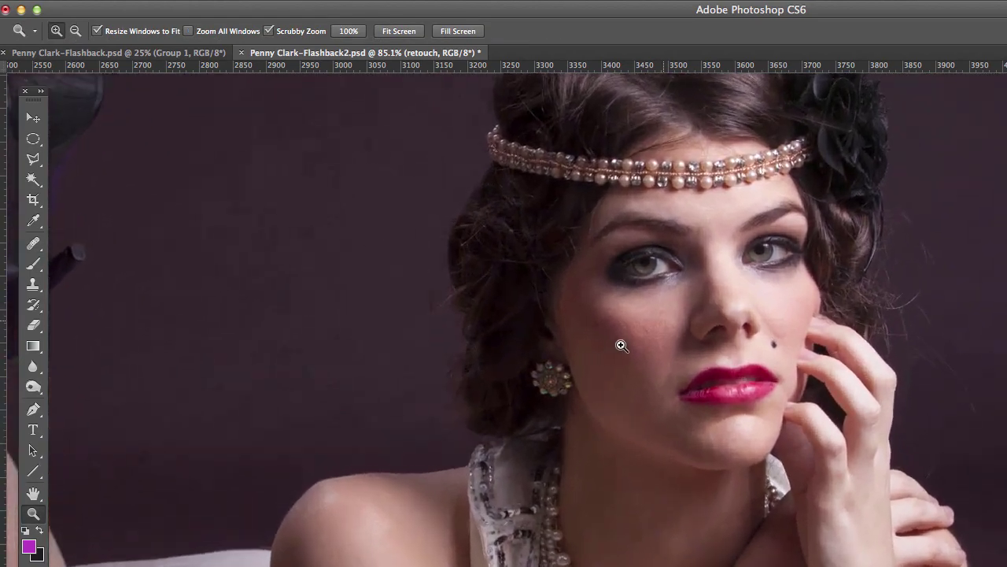
key(j)
drag(578, 387, 547, 428)
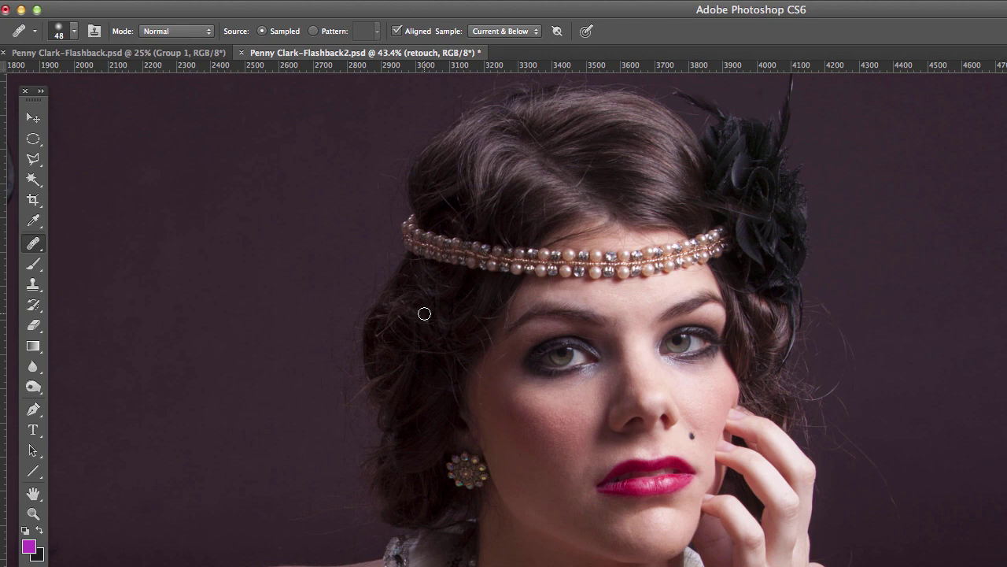
click(715, 353)
drag(720, 333, 716, 315)
mouse_move(639, 369)
mouse_down()
mouse_move(649, 253)
mouse_move(642, 293)
mouse_move(587, 323)
mouse_up()
key(z)
key(j)
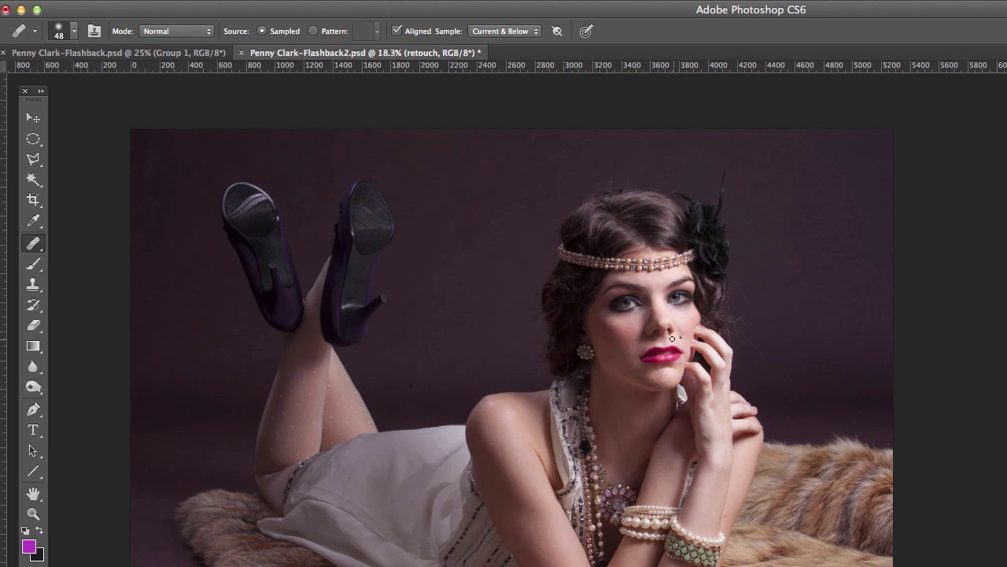